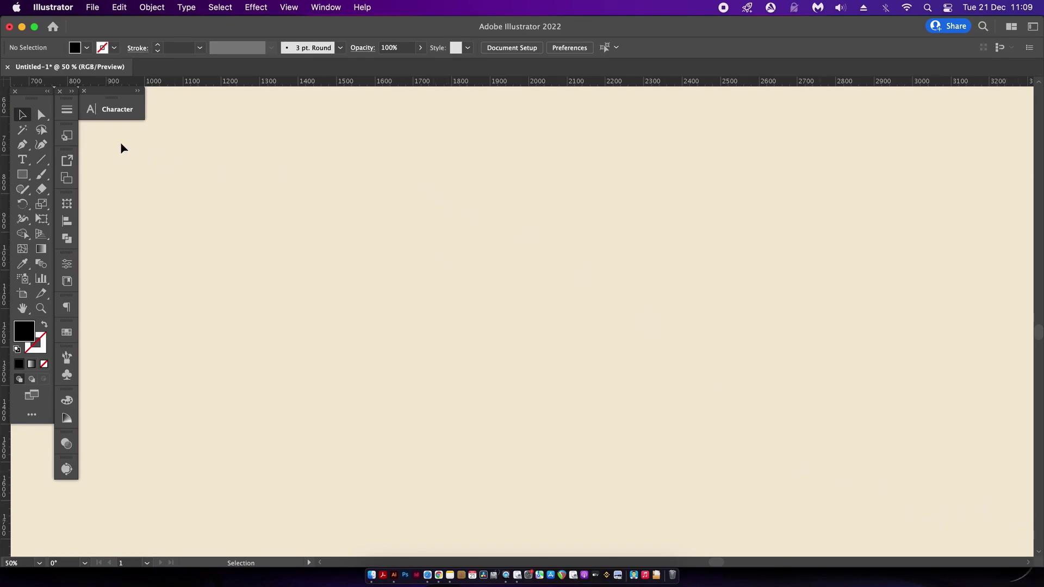
# Step: Set the Rectangular Grid tool's options to 100 horizontal dividers and 100 vertical dividers
pyautogui.click(42, 160)
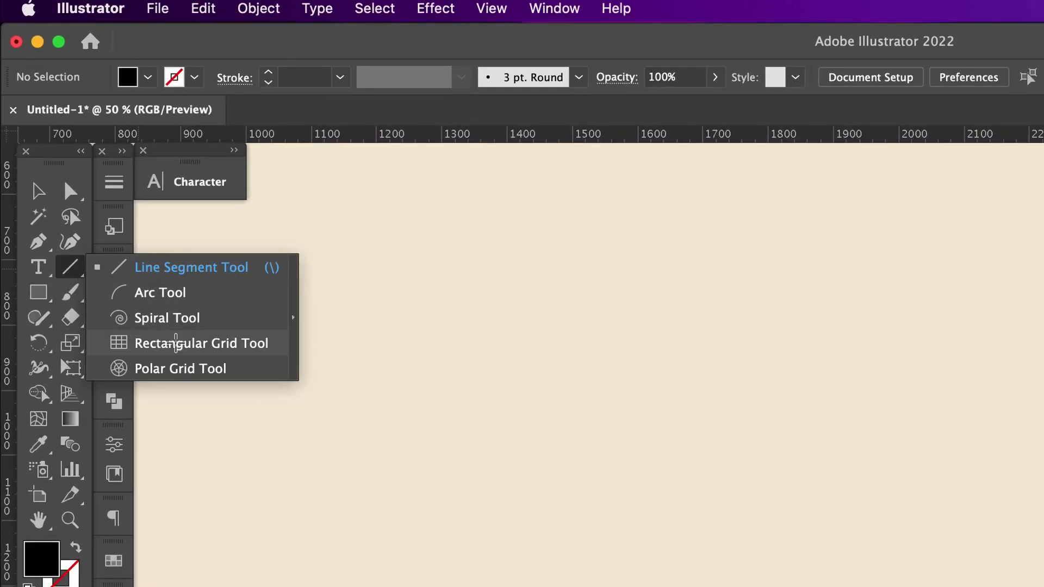
pyautogui.click(175, 343)
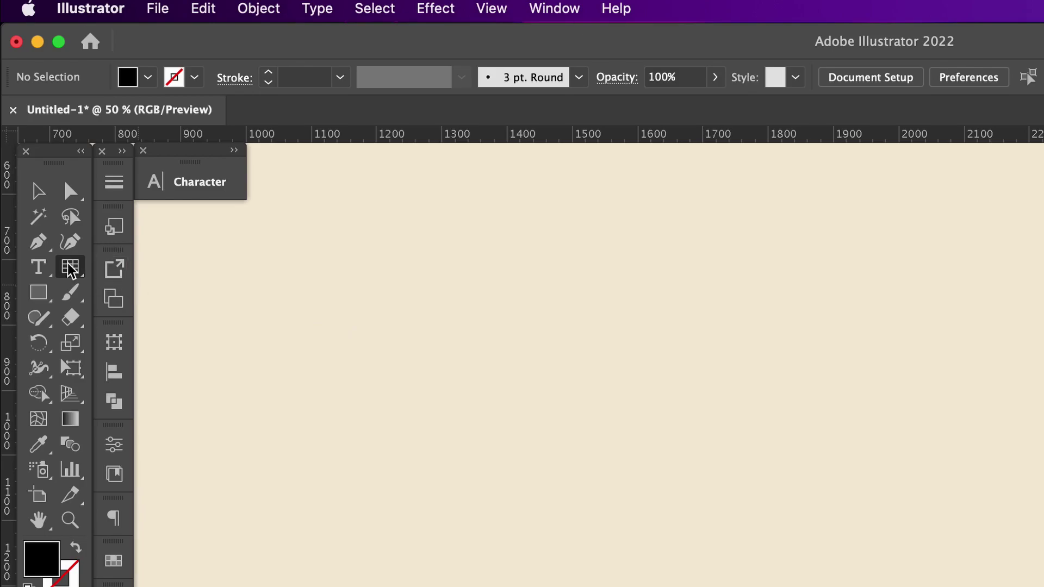
pyautogui.doubleClick(71, 267)
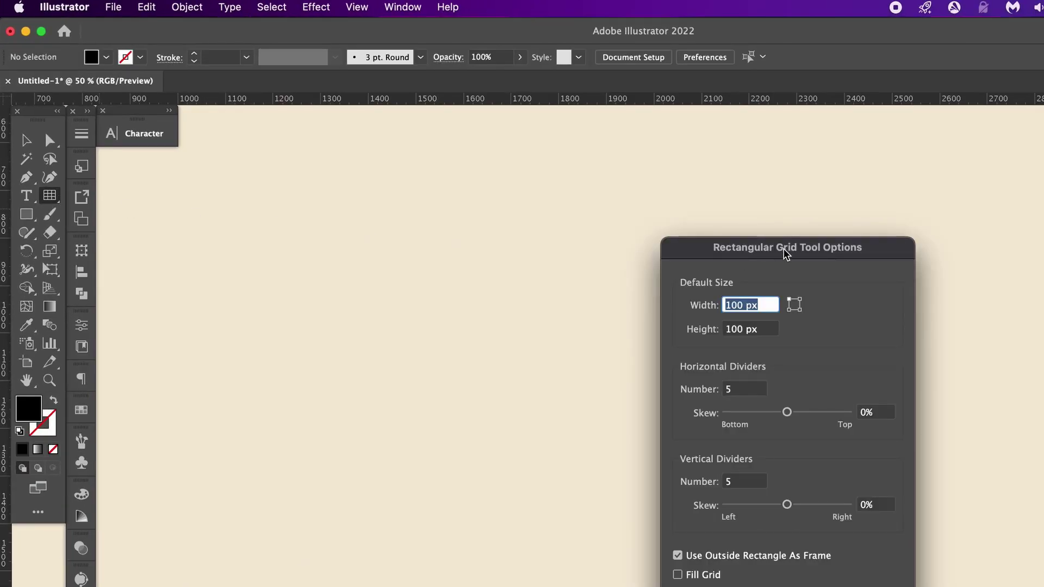
pyautogui.moveTo(786, 251); pyautogui.dragTo(575, 204)
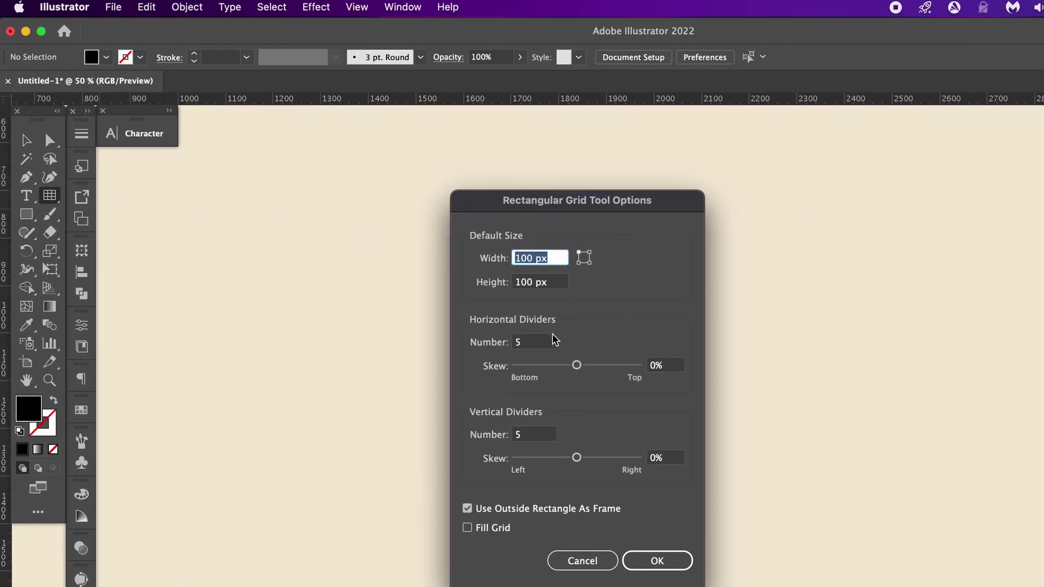
pyautogui.click(531, 342)
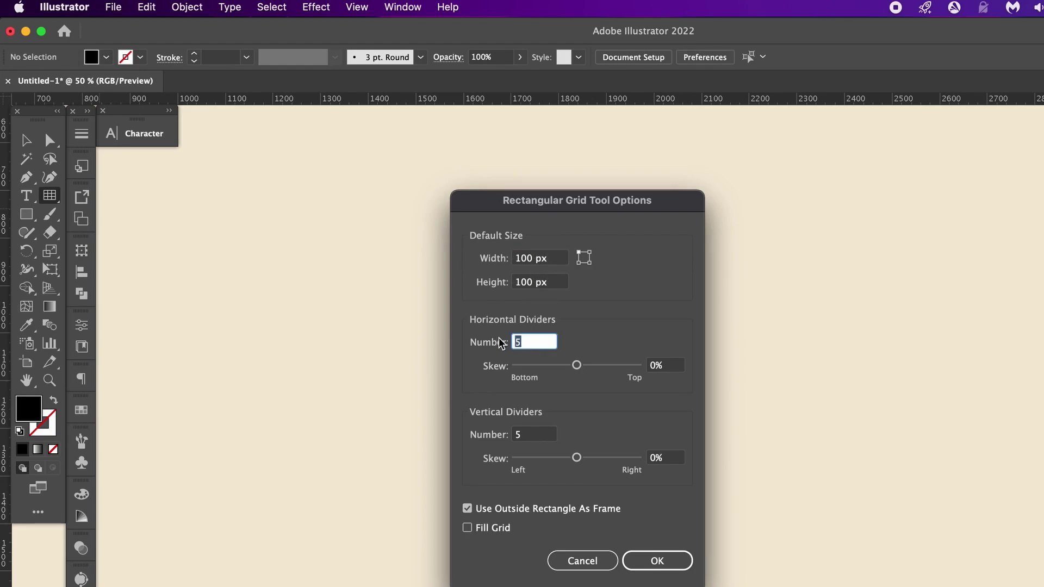
pyautogui.write('100')
pyautogui.click(521, 433)
pyautogui.write('100')
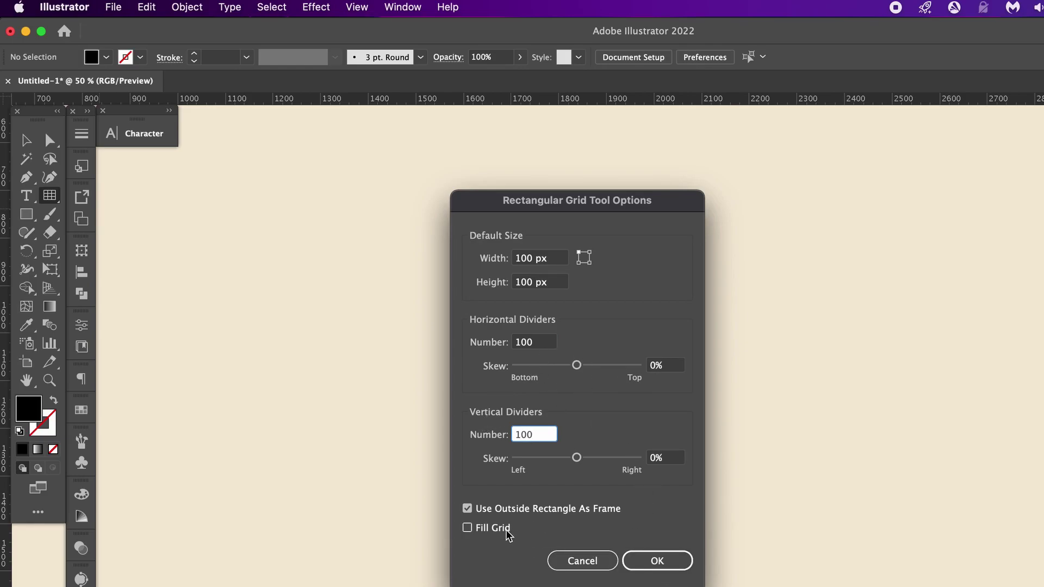
pyautogui.click(658, 560)
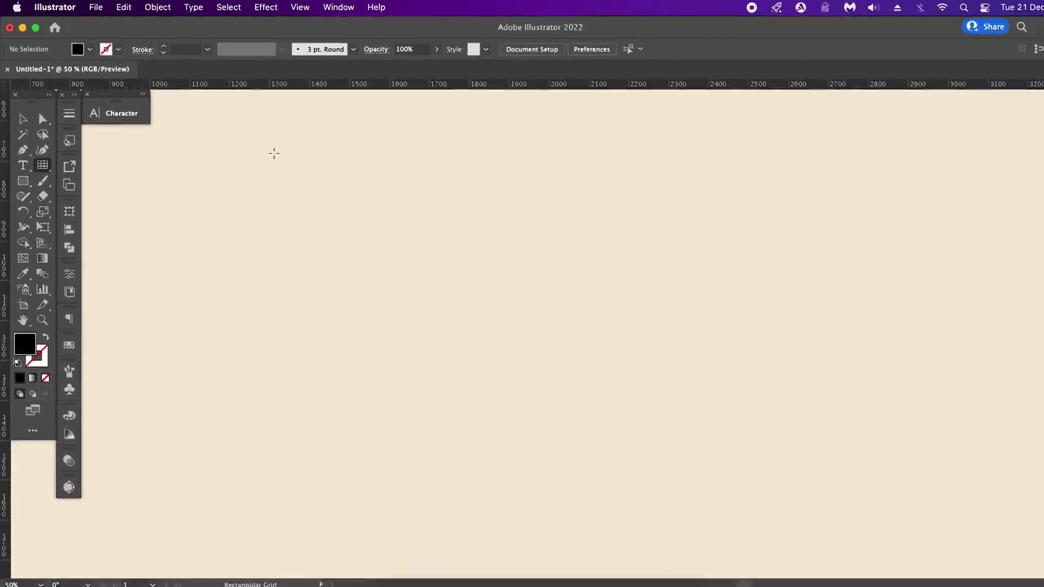
# Step: Draw a large square grid about 1620 px wide and give it a black 0.25 pt stroke
pyautogui.moveTo(246, 127); pyautogui.dragTo(253, 135)
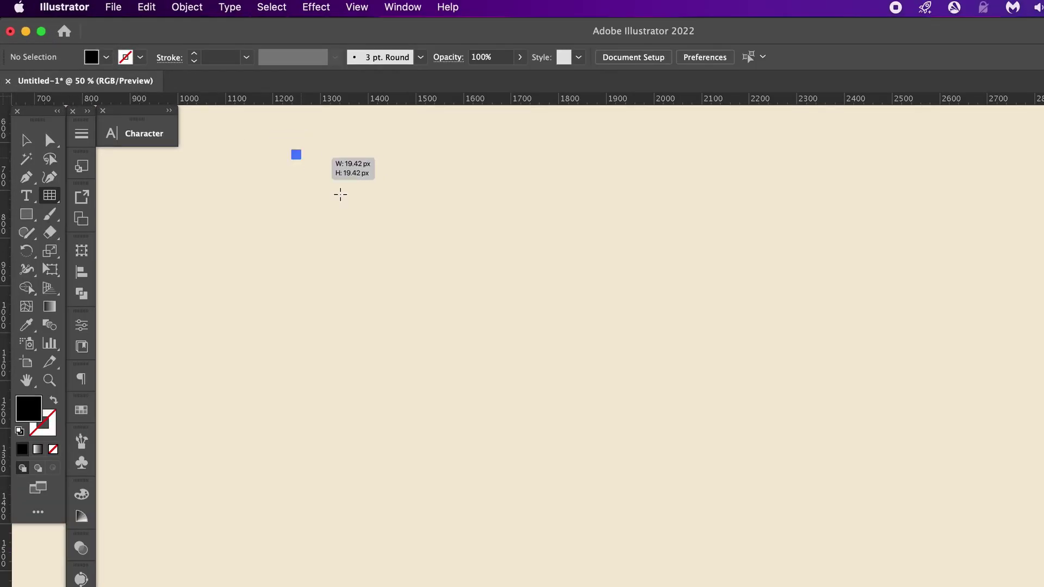
pyautogui.moveTo(341, 194); pyautogui.dragTo(1042, 585)
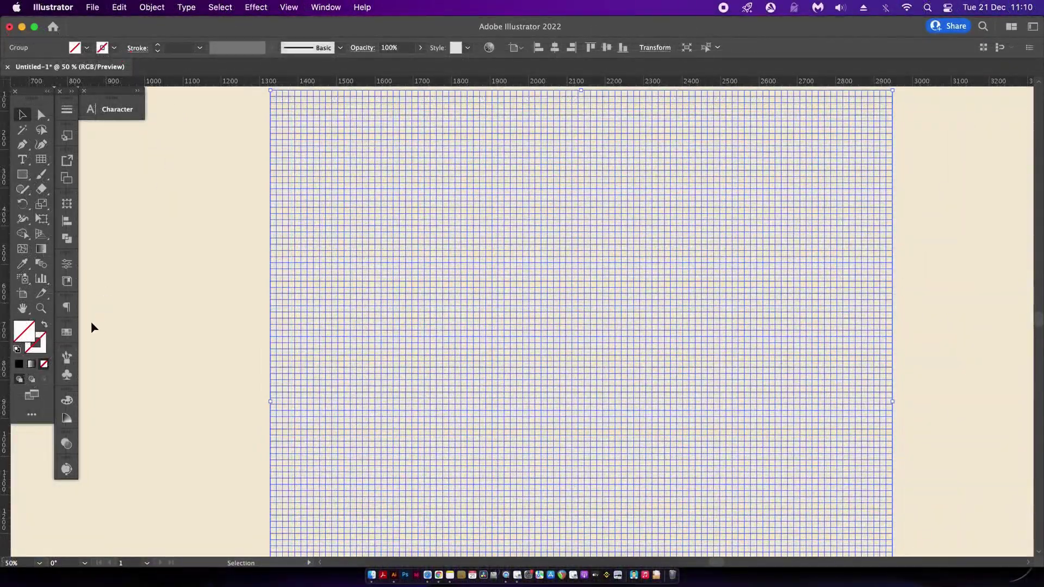
pyautogui.click(28, 352)
pyautogui.click(19, 363)
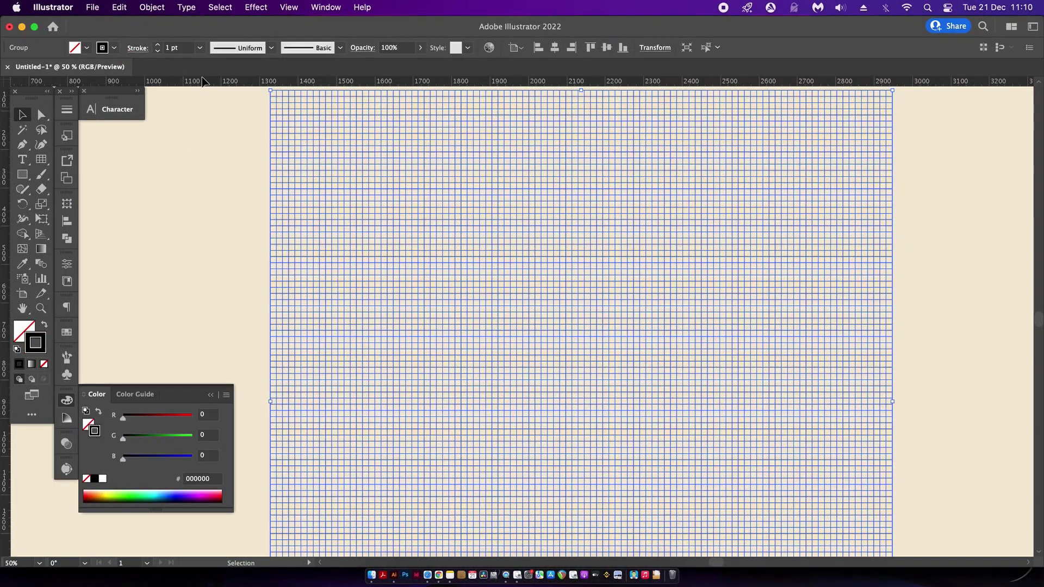
pyautogui.click(201, 47)
pyautogui.click(209, 65)
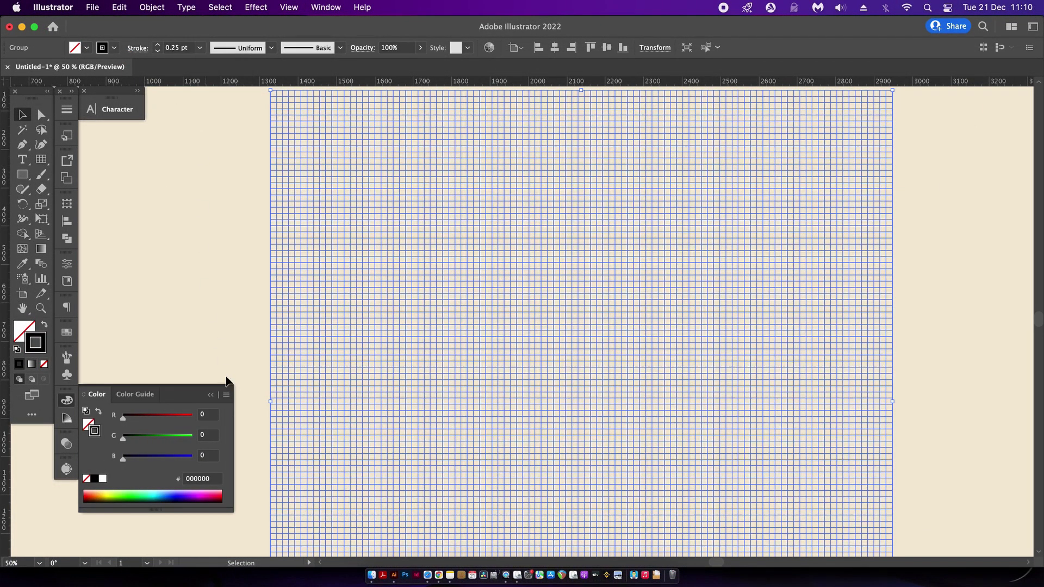
pyautogui.click(212, 397)
pyautogui.click(212, 254)
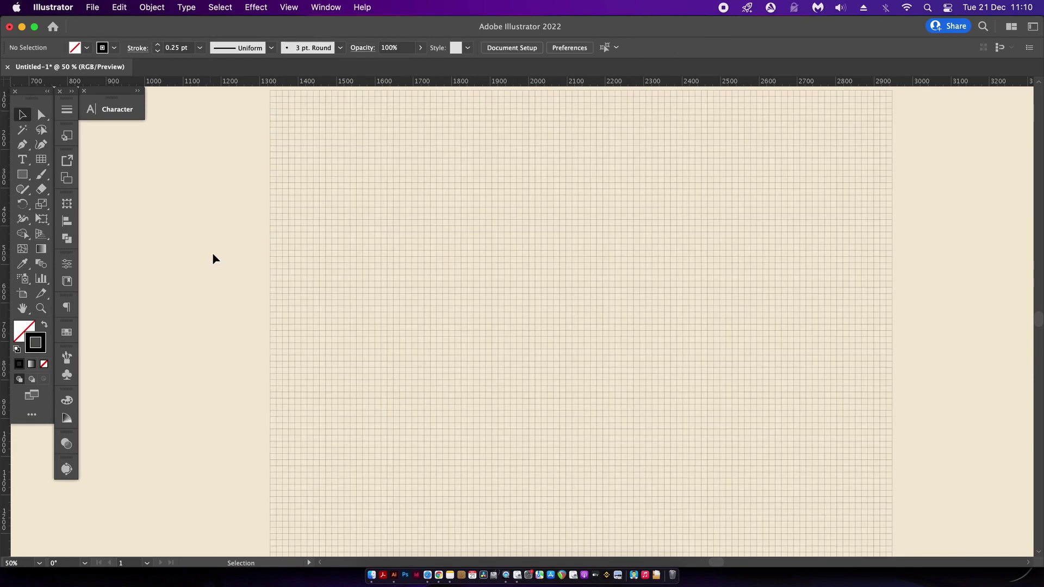
# Step: Change the grid's stroke colour to dark grey #494949 and deselect the grid
pyautogui.press('super+a')
pyautogui.doubleClick(33, 347)
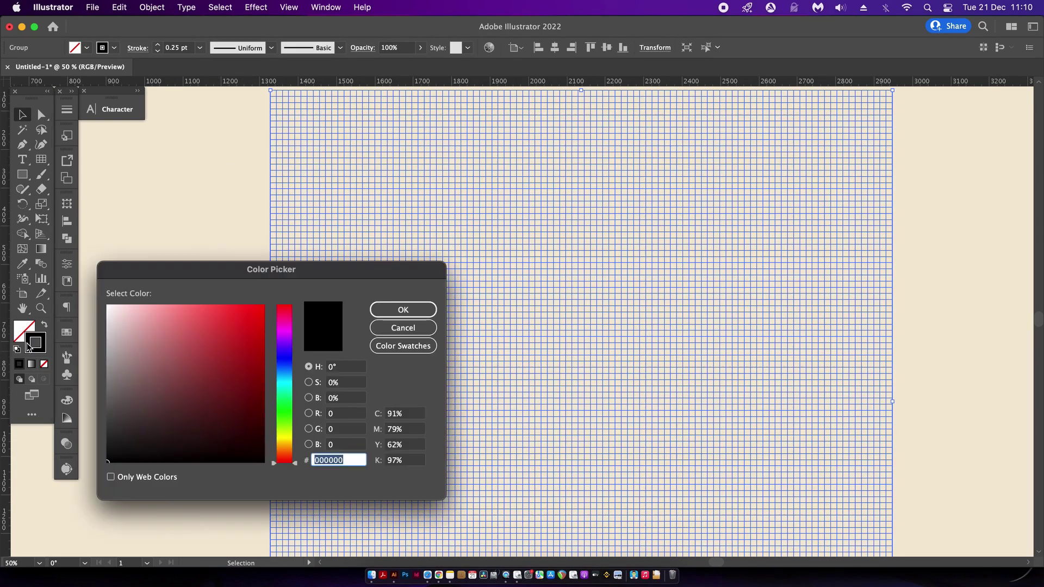
pyautogui.moveTo(144, 379); pyautogui.dragTo(104, 417)
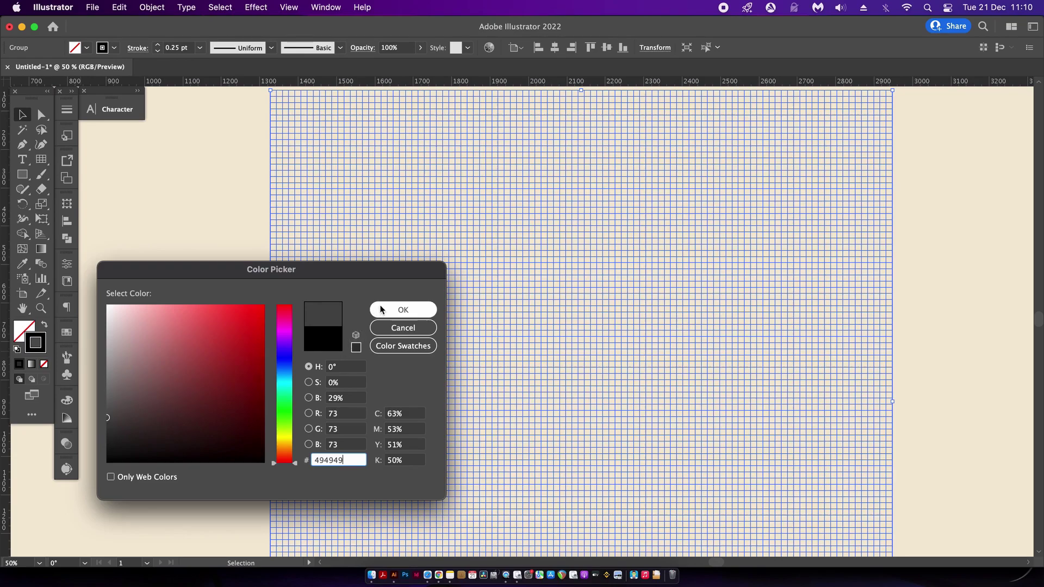
pyautogui.click(402, 309)
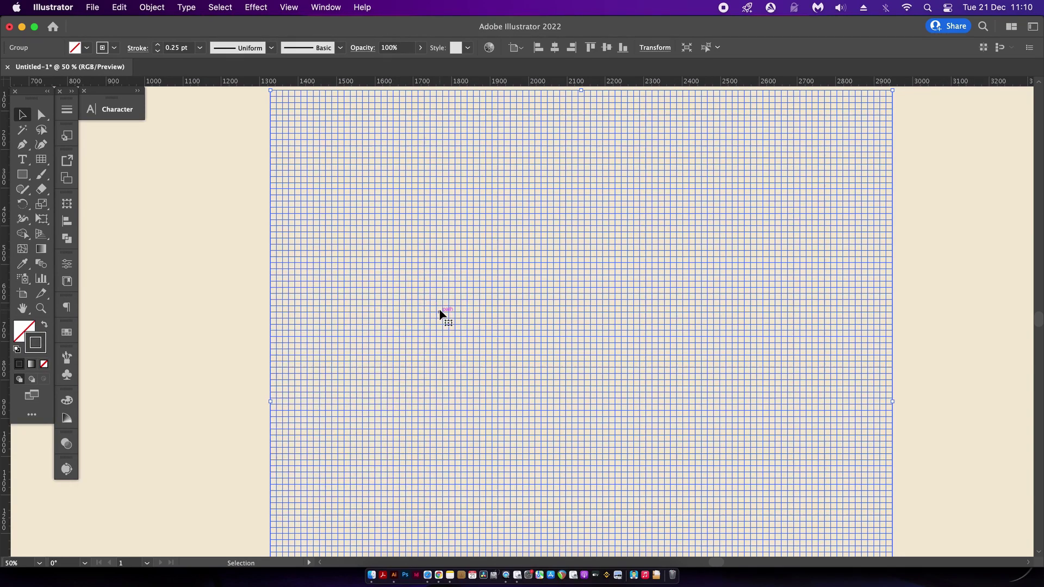
pyautogui.press('super+shift+a')
# Step: Draw a narrow dark-filled triangle snapped to the grid, 11 squares long and 2 squares high, and leave it deselected
pyautogui.scroll(2, 484, 305)
pyautogui.moveTo(604, 254); pyautogui.dragTo(530, 257)
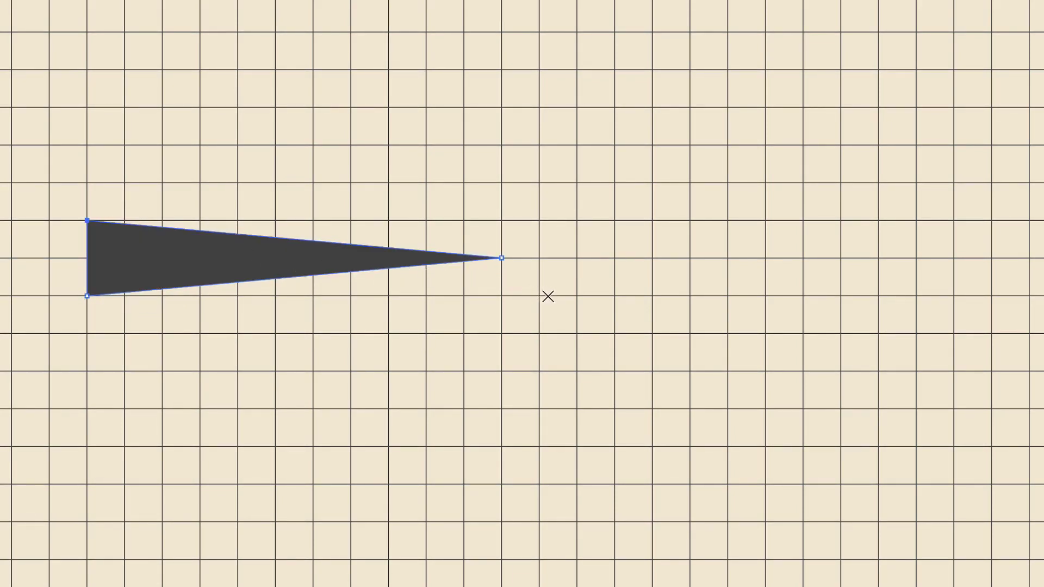
pyautogui.press('v')
pyautogui.click(540, 331)
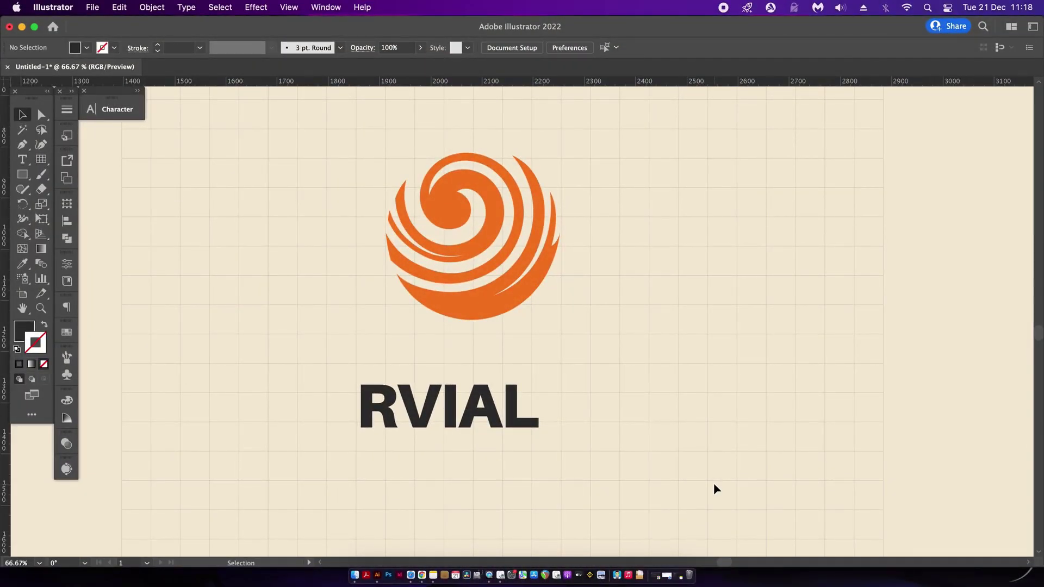
# Step: Move the orange swirl's left edge onto a vertical grid line and scale it until its right edge meets another grid line
pyautogui.scroll(6, 415, 226)
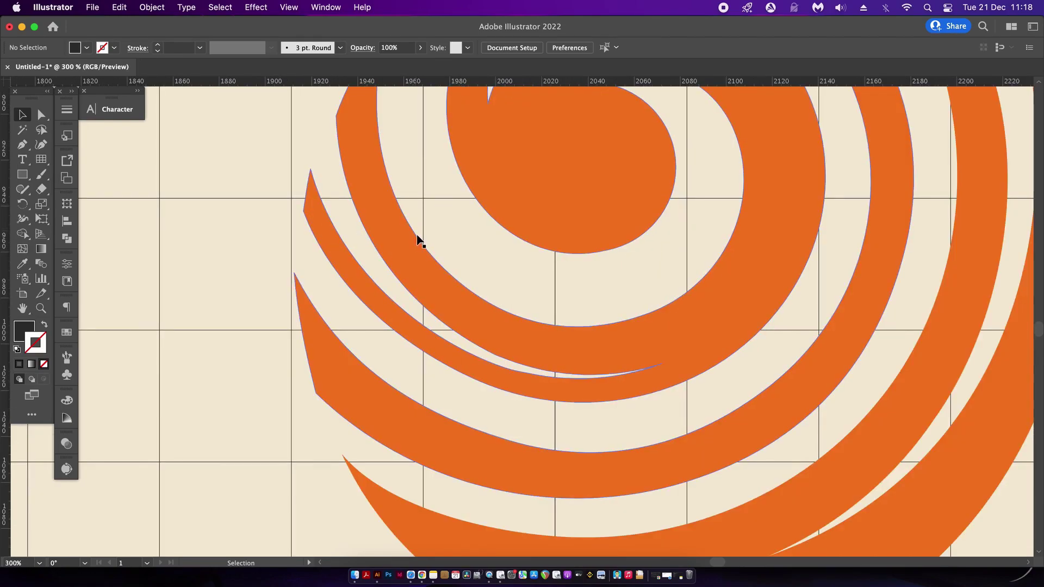
pyautogui.moveTo(417, 245); pyautogui.dragTo(415, 244)
pyautogui.moveTo(766, 226); pyautogui.dragTo(397, 249)
pyautogui.moveTo(723, 221); pyautogui.dragTo(686, 410)
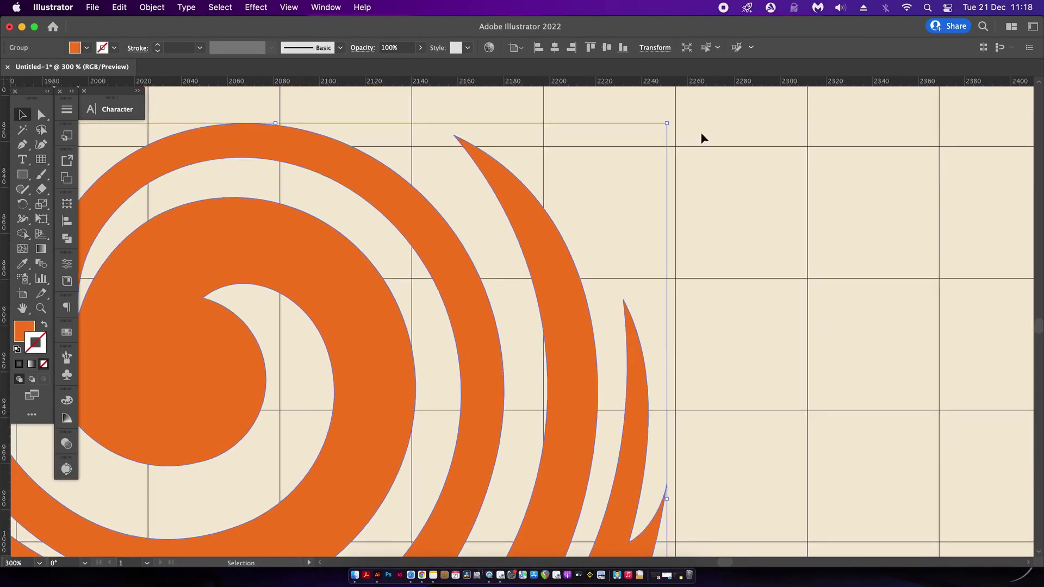
pyautogui.moveTo(667, 121); pyautogui.dragTo(676, 113)
pyautogui.click(776, 231)
pyautogui.scroll(-2, 765, 296)
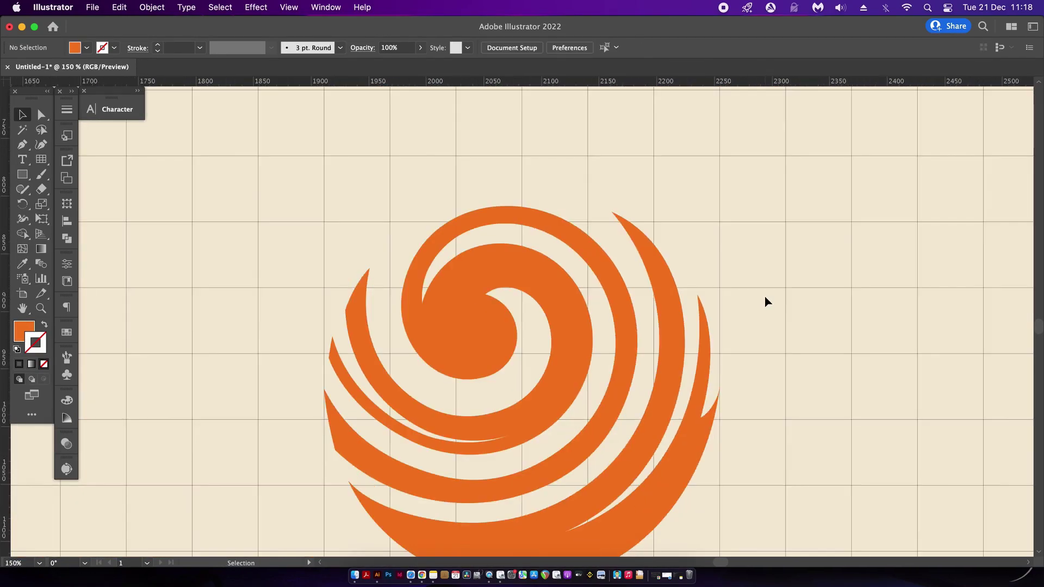
# Step: Move the RVIAL text directly beneath the swirl, starting at the grid line along the swirl's left edge
pyautogui.moveTo(786, 268); pyautogui.dragTo(770, 172)
pyautogui.scroll(-1, 735, 357)
pyautogui.moveTo(758, 371); pyautogui.dragTo(645, 341)
pyautogui.moveTo(408, 514); pyautogui.dragTo(434, 469)
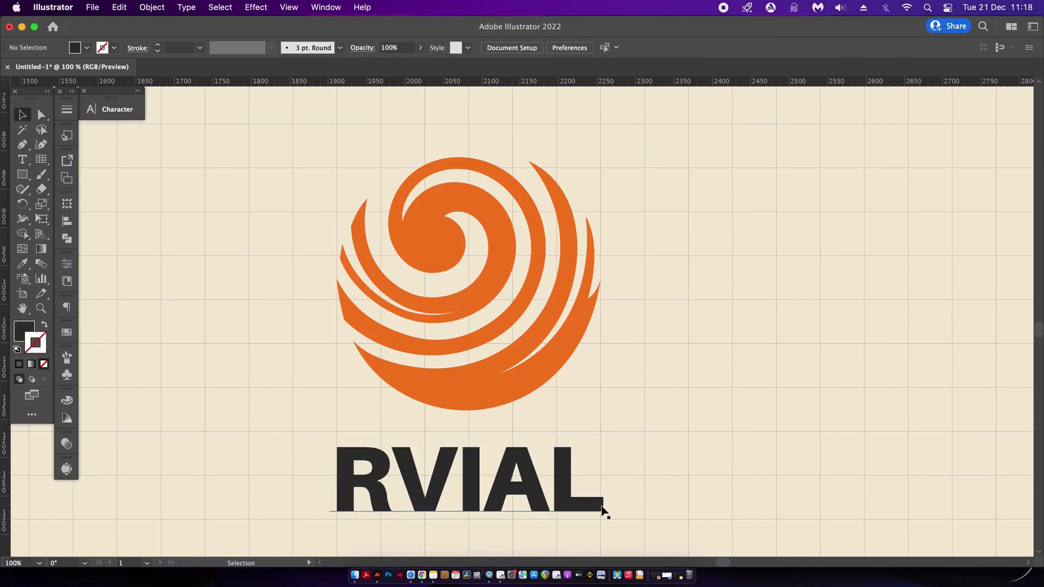
# Step: Scale the RVIAL text slightly down so the L ends on the grid line at the swirl's right edge
pyautogui.scroll(10, 601, 508)
pyautogui.scroll(-5, 656, 442)
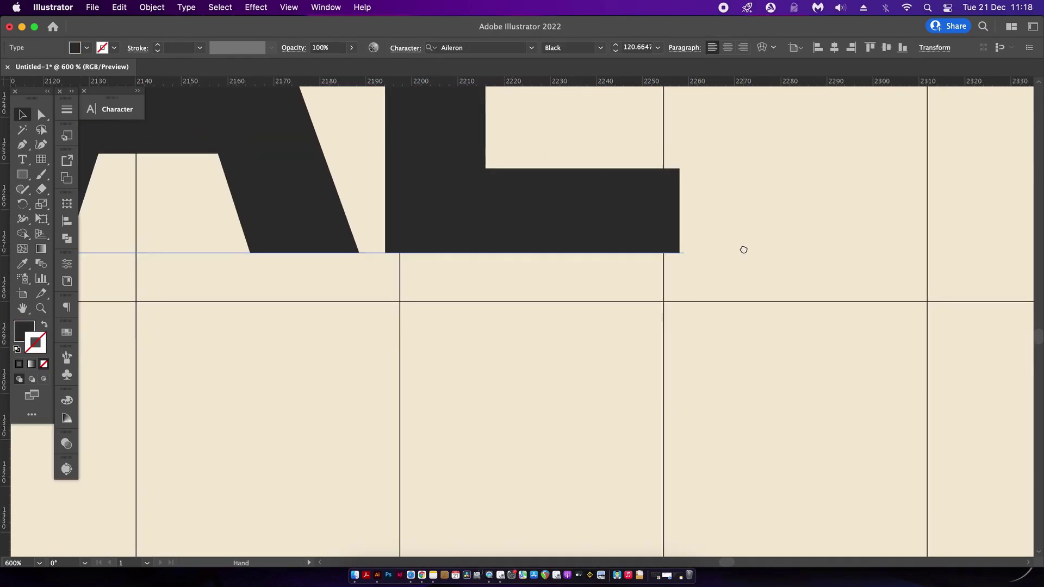
pyautogui.moveTo(684, 377); pyautogui.dragTo(680, 371)
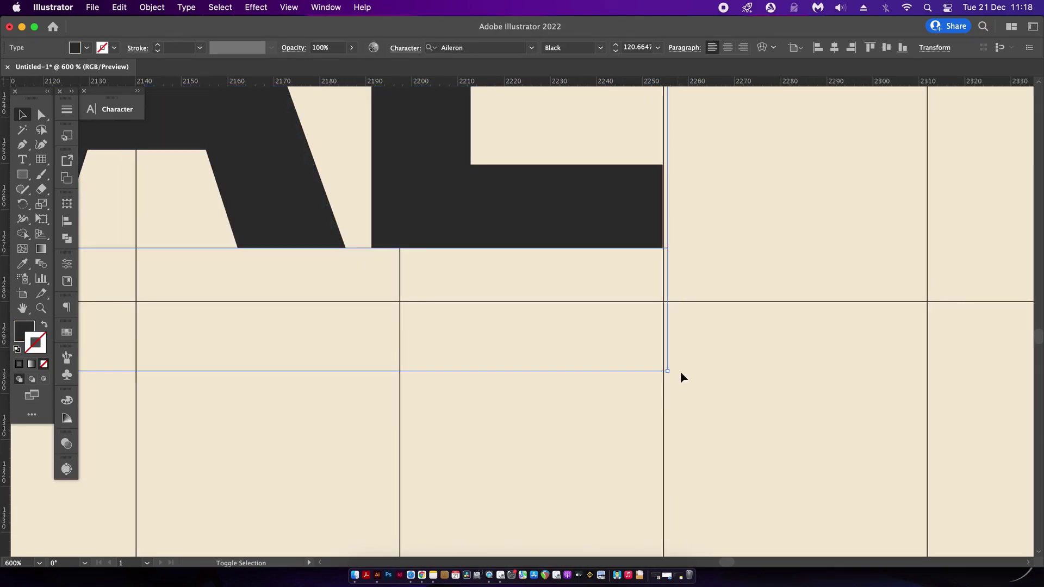
pyautogui.click(735, 368)
pyautogui.scroll(-2, 729, 369)
pyautogui.scroll(-3, 729, 369)
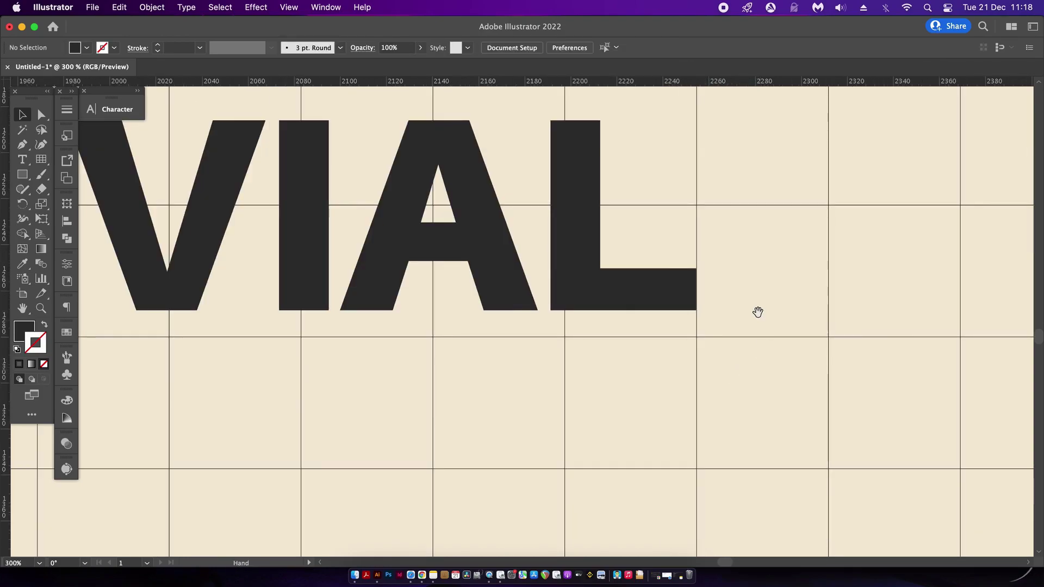
pyautogui.scroll(-2, 791, 325)
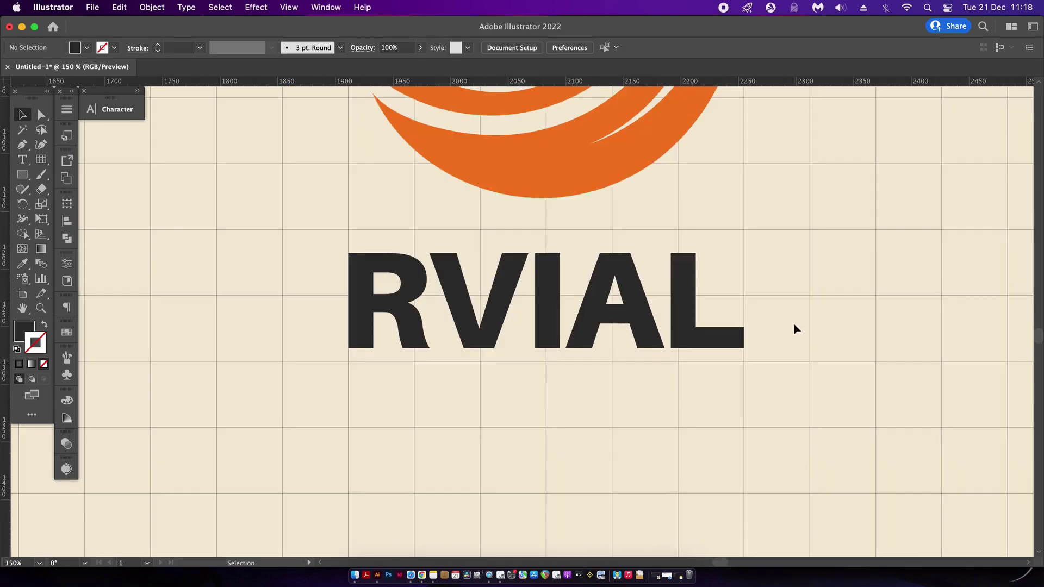
pyautogui.moveTo(820, 273); pyautogui.dragTo(690, 392)
pyautogui.scroll(-3, 703, 373)
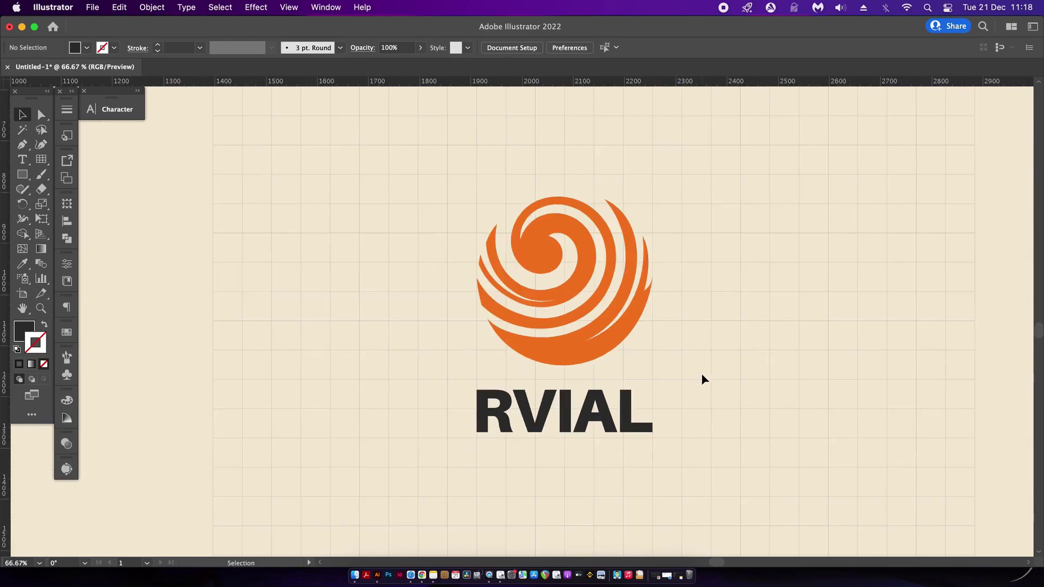
pyautogui.moveTo(735, 367); pyautogui.dragTo(660, 319)
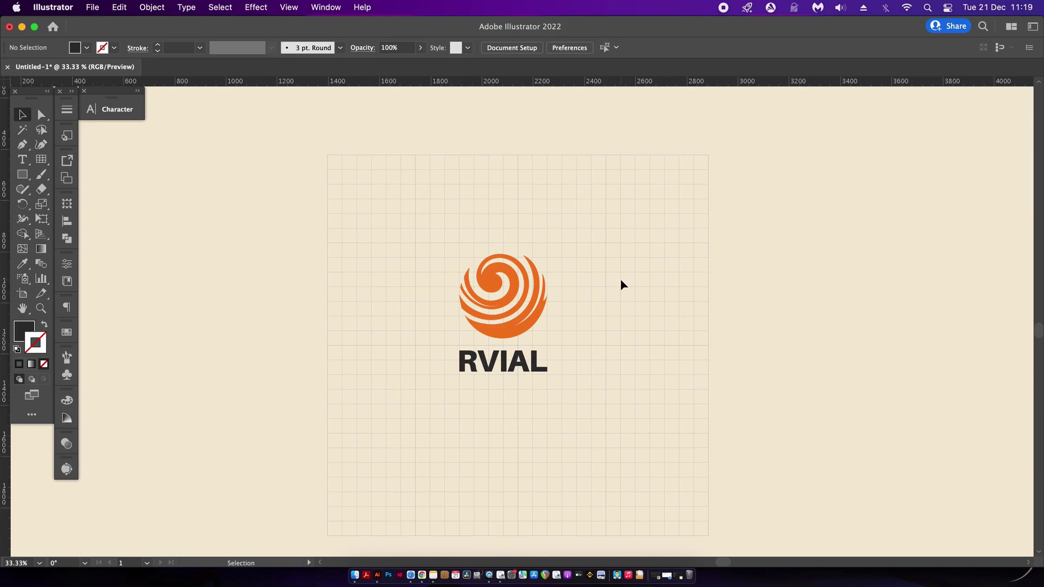
# Step: Place a second copy of the swirl and RVIAL logo beside the first at the same height on the grid
pyautogui.moveTo(616, 272); pyautogui.dragTo(474, 405)
pyautogui.moveTo(516, 326); pyautogui.dragTo(601, 333)
pyautogui.click(678, 354)
# Step: Nudge the right-hand logo's RVIAL text three small increments to the right, off centre from its swirl
pyautogui.moveTo(668, 357); pyautogui.dragTo(530, 392)
pyautogui.press('Right')
pyautogui.press('Right')
pyautogui.press('Right')
pyautogui.press('Right')
pyautogui.press('Right')
pyautogui.press('Right')
pyautogui.press('Right')
pyautogui.press('Right')
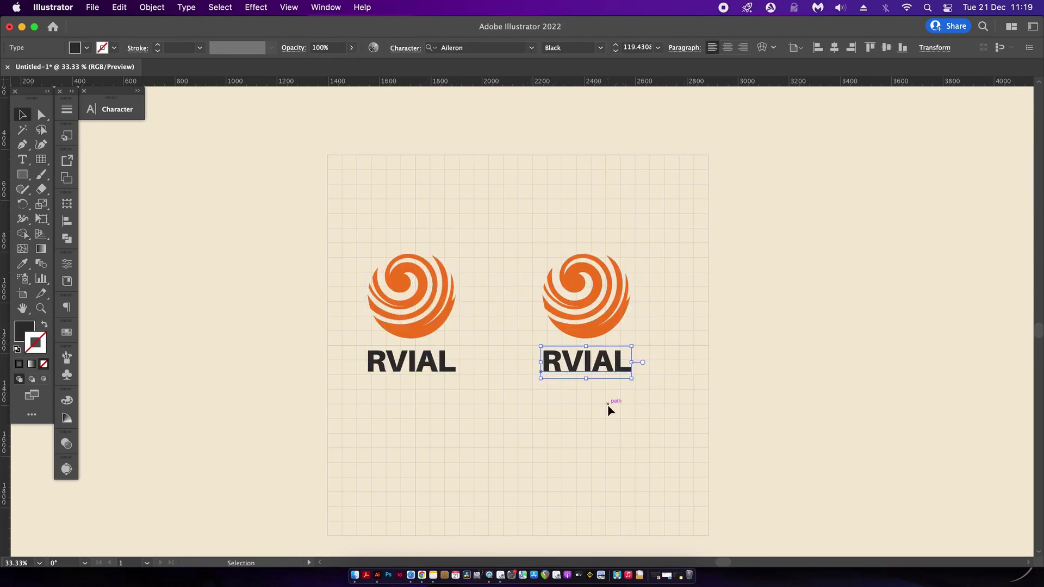
pyautogui.click(582, 472)
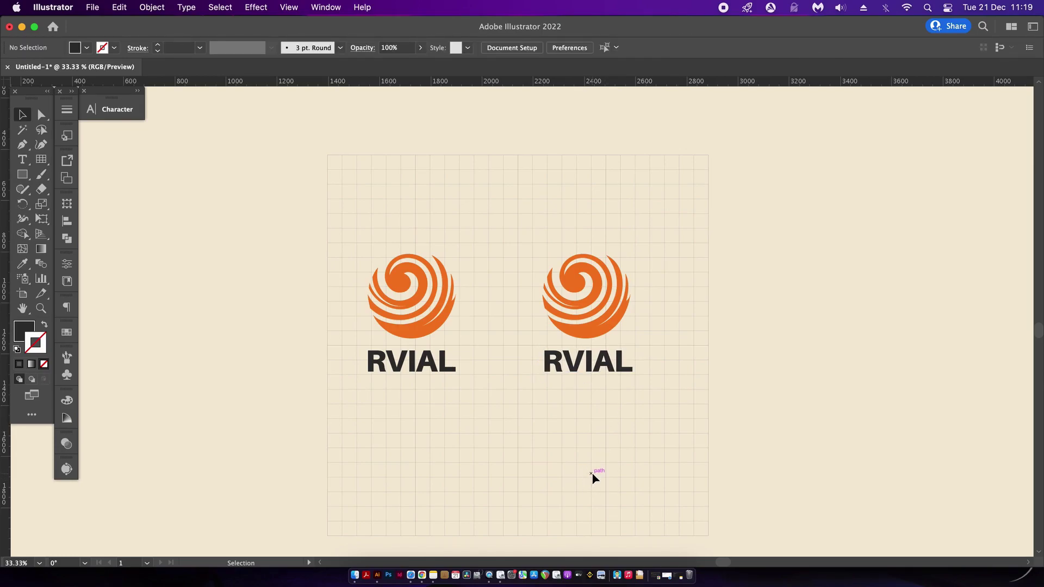
# Step: Compare the two logos from farther out, checking how the right-hand RVIAL text lines up with its swirl
pyautogui.scroll(-1, 592, 473)
pyautogui.scroll(-3, 610, 452)
pyautogui.hscroll(1, 610, 452)
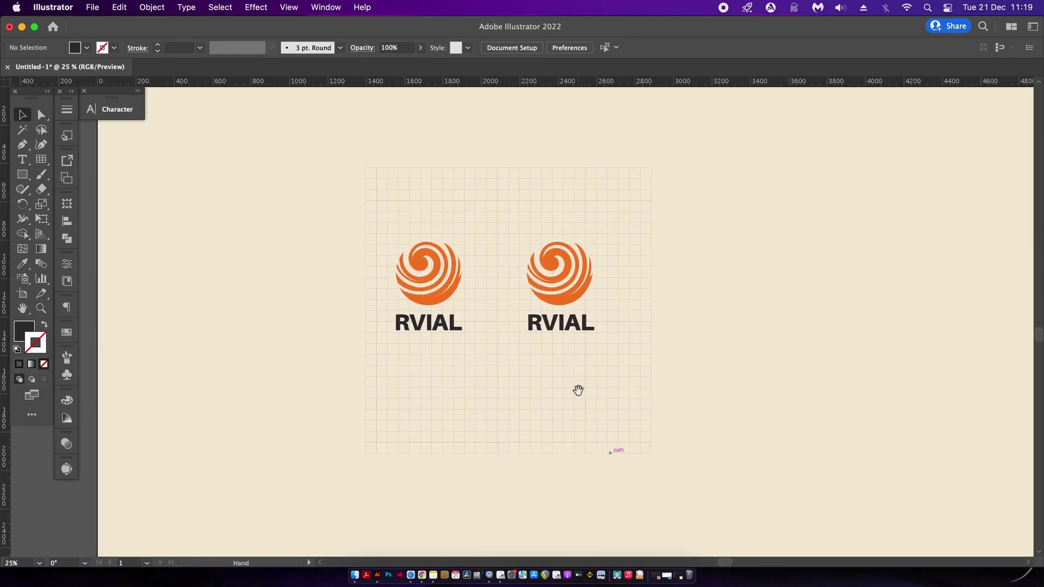
pyautogui.click(591, 327)
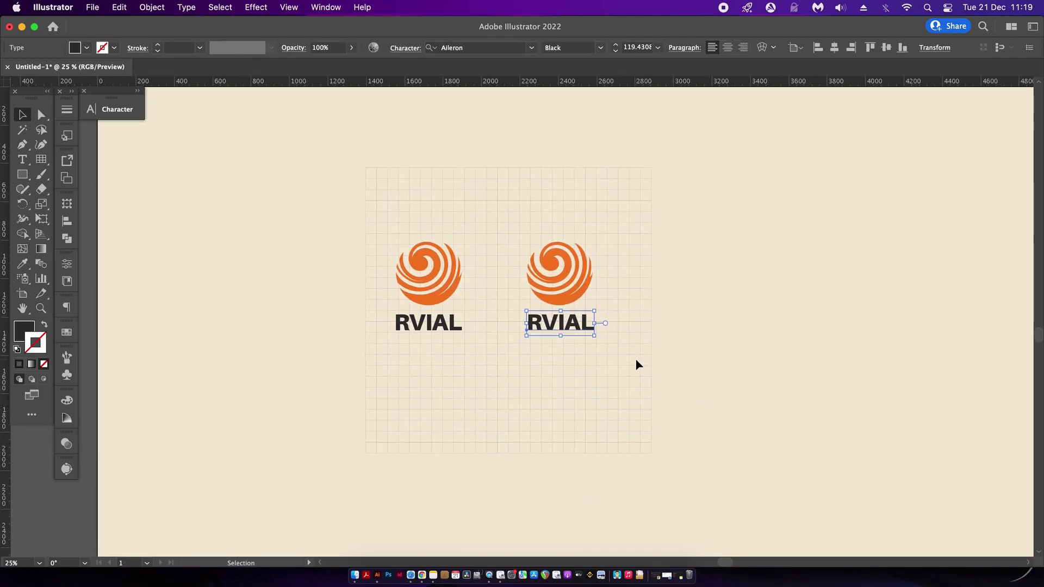
pyautogui.click(762, 334)
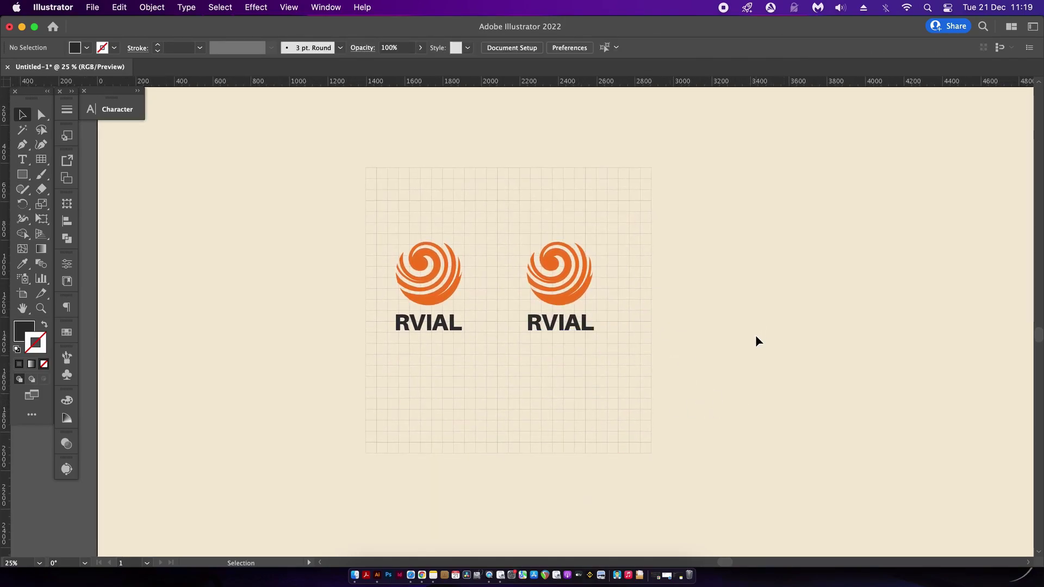
pyautogui.click(564, 329)
pyautogui.click(592, 400)
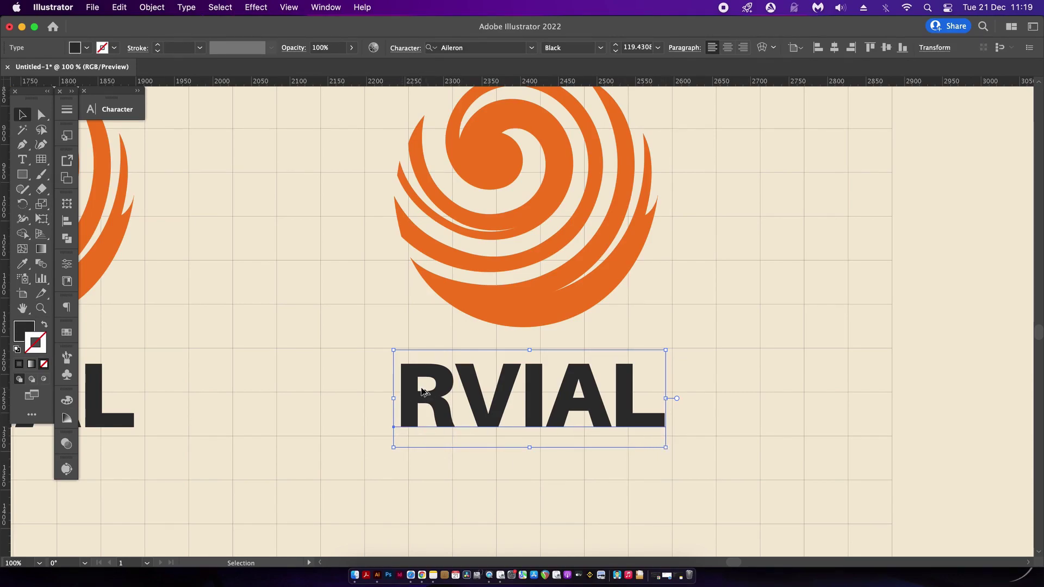
# Step: Align the right-hand logo's swirl and RVIAL text to each other's horizontal centre
pyautogui.press('super+minus')
pyautogui.moveTo(353, 209); pyautogui.dragTo(623, 430)
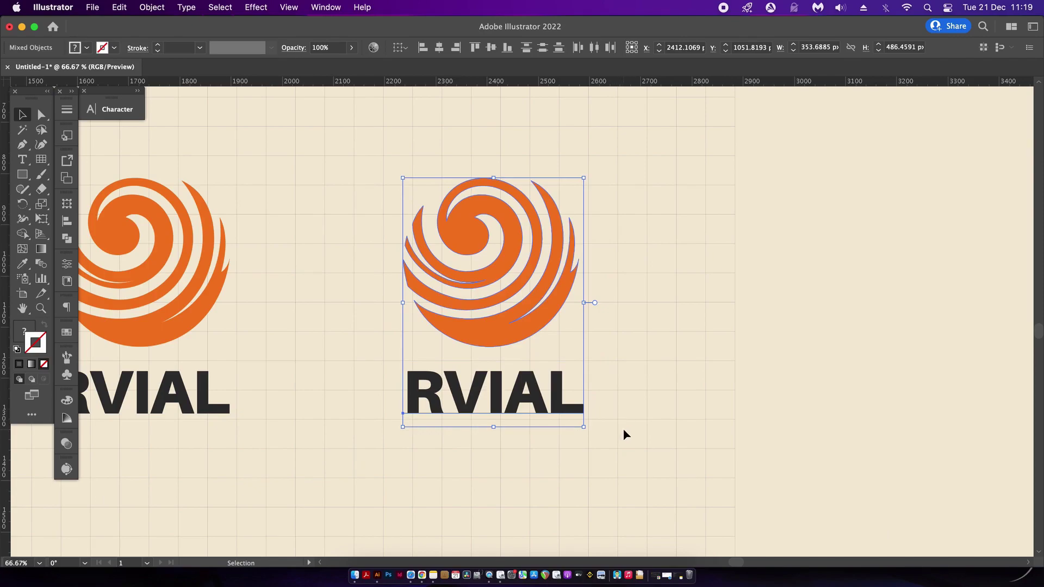
pyautogui.click(439, 48)
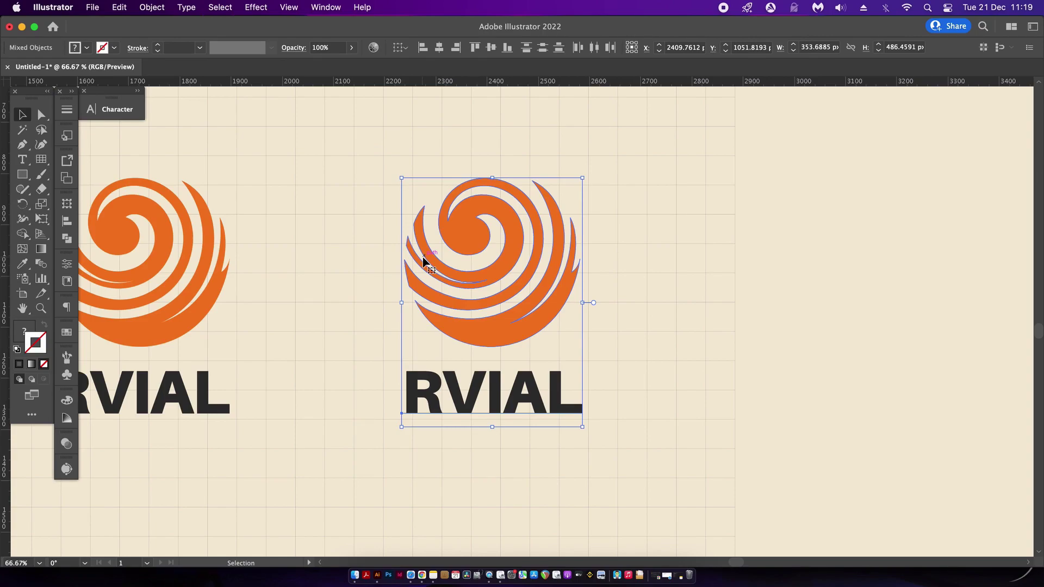
pyautogui.click(336, 275)
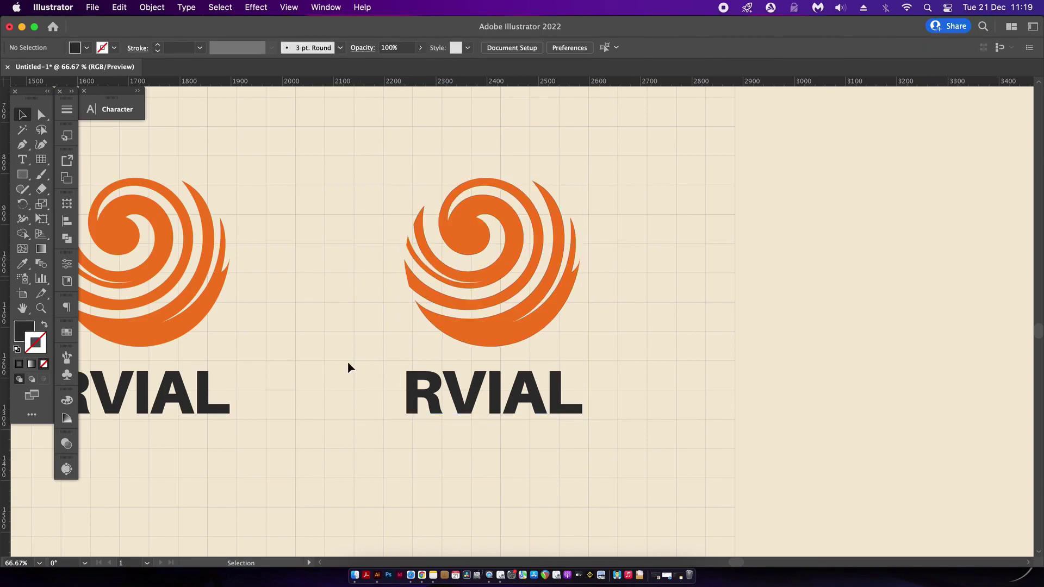
# Step: Convert the right-hand logo's RVIAL text to outlines
pyautogui.moveTo(348, 361); pyautogui.dragTo(612, 420)
pyautogui.click(186, 7)
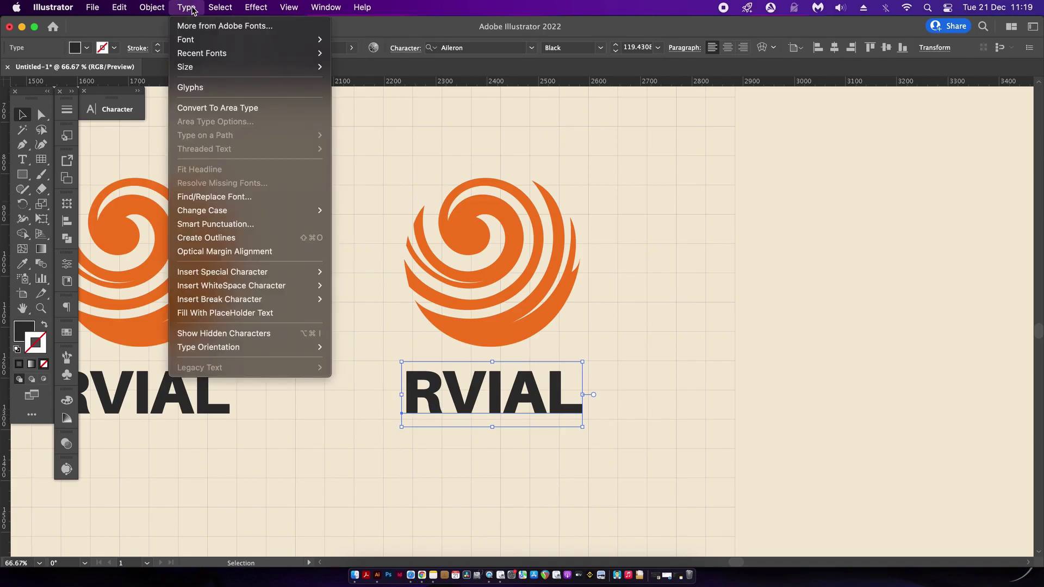
pyautogui.click(258, 238)
# Step: Align the right-hand swirl and the outlined RVIAL lettering to each other's horizontal centre
pyautogui.click(530, 307)
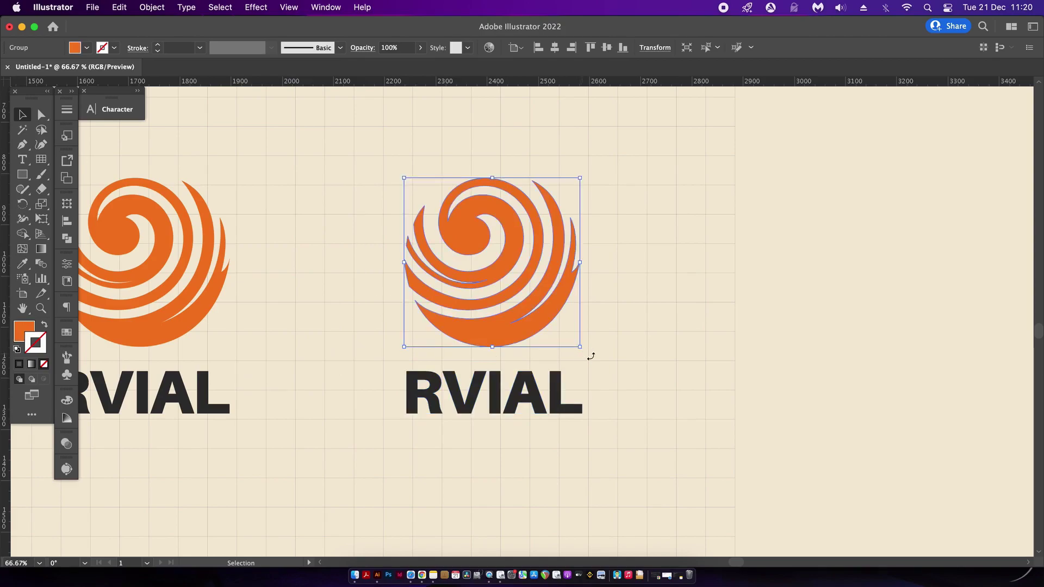
pyautogui.click(671, 214)
pyautogui.moveTo(660, 246); pyautogui.dragTo(444, 475)
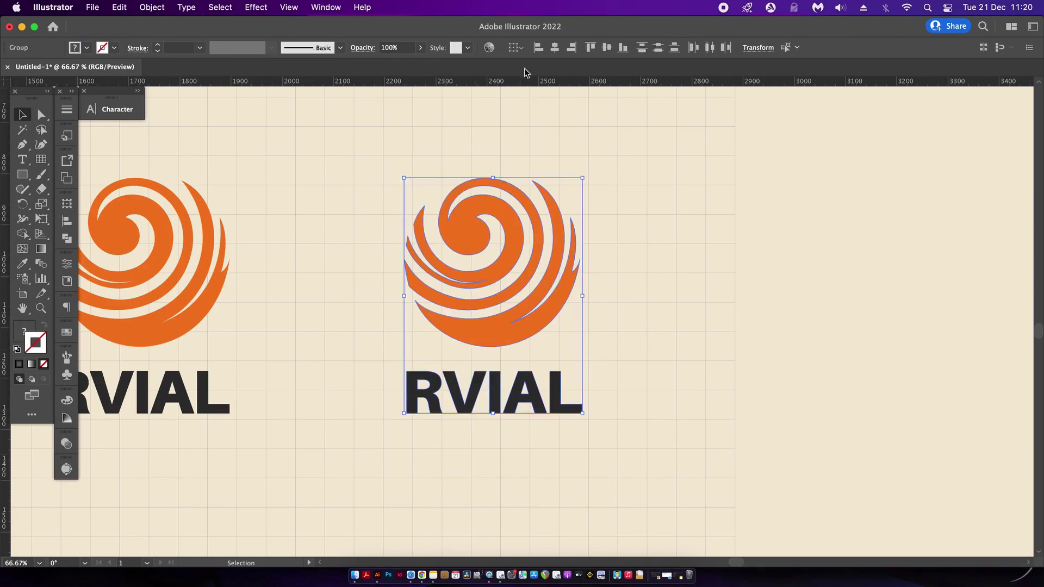
pyautogui.click(555, 48)
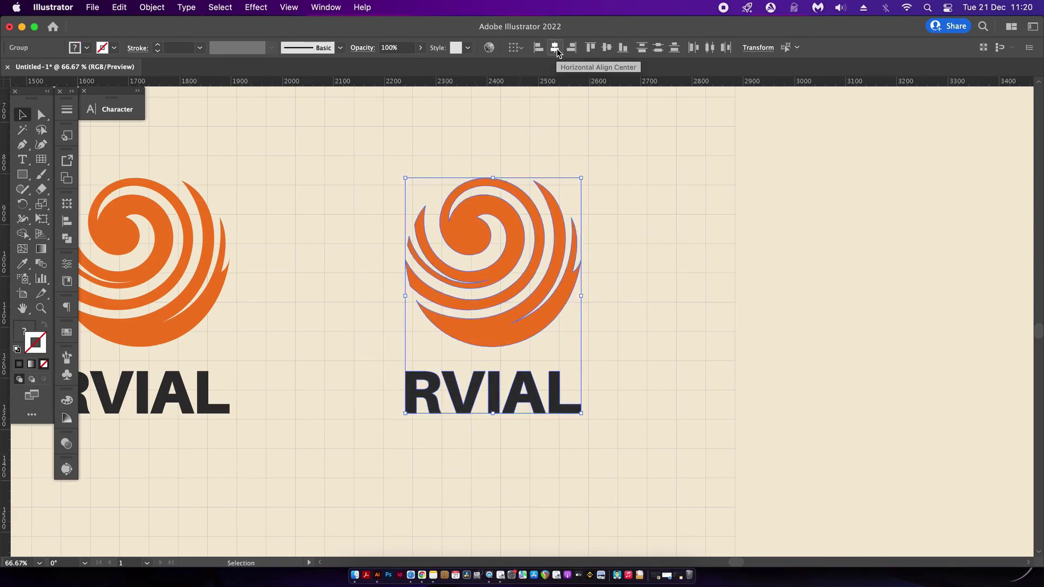
pyautogui.click(673, 226)
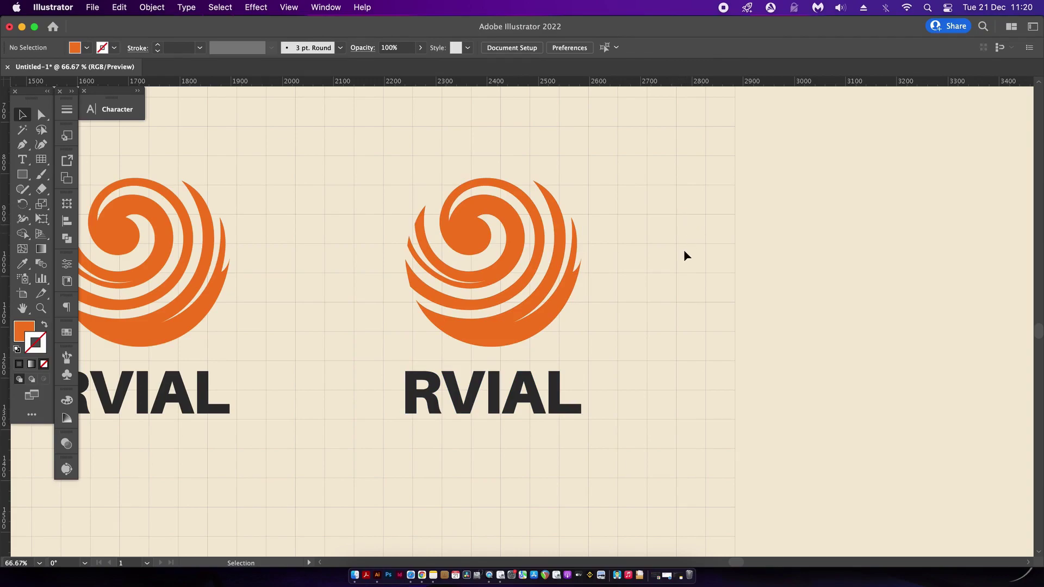
# Step: Move the right-hand logo's outlined RVIAL lettering slightly right and up as one group
pyautogui.moveTo(620, 300); pyautogui.dragTo(689, 290)
pyautogui.moveTo(685, 354); pyautogui.dragTo(552, 422)
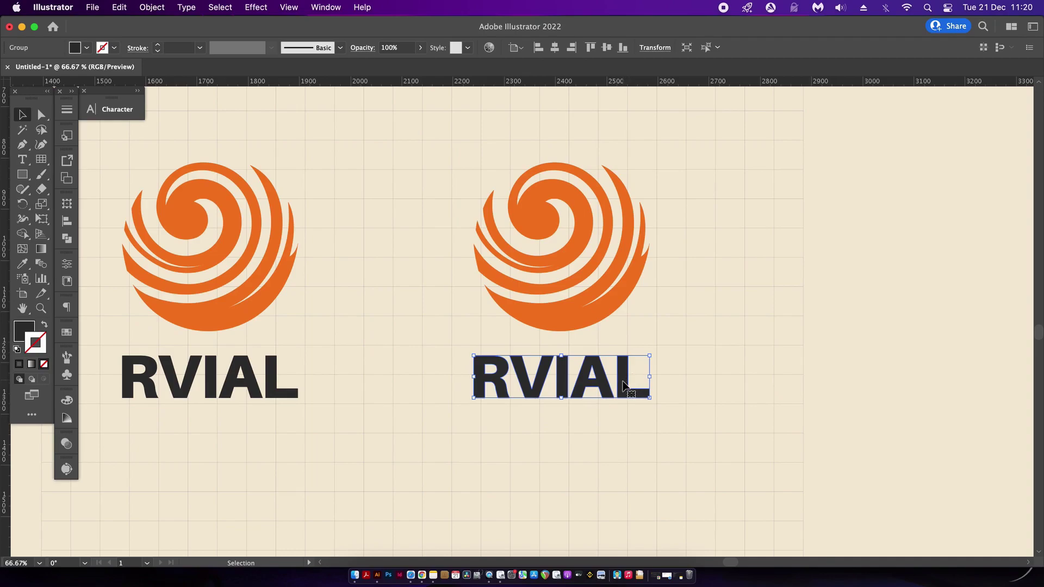
pyautogui.moveTo(624, 386); pyautogui.dragTo(629, 383)
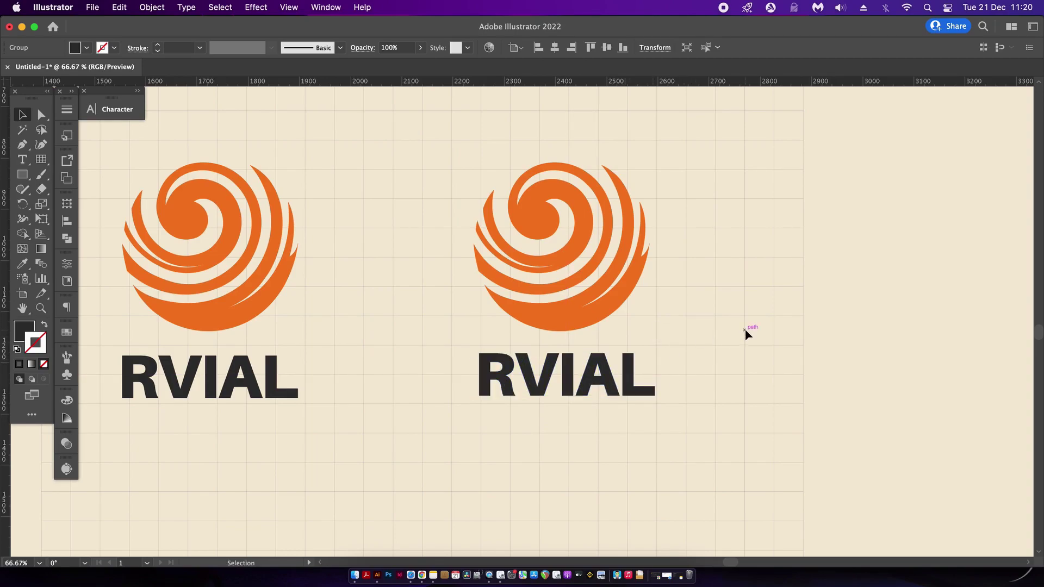
pyautogui.click(734, 348)
# Step: Ungroup the right-hand logo's outlined RVIAL lettering into separate letters
pyautogui.click(604, 390)
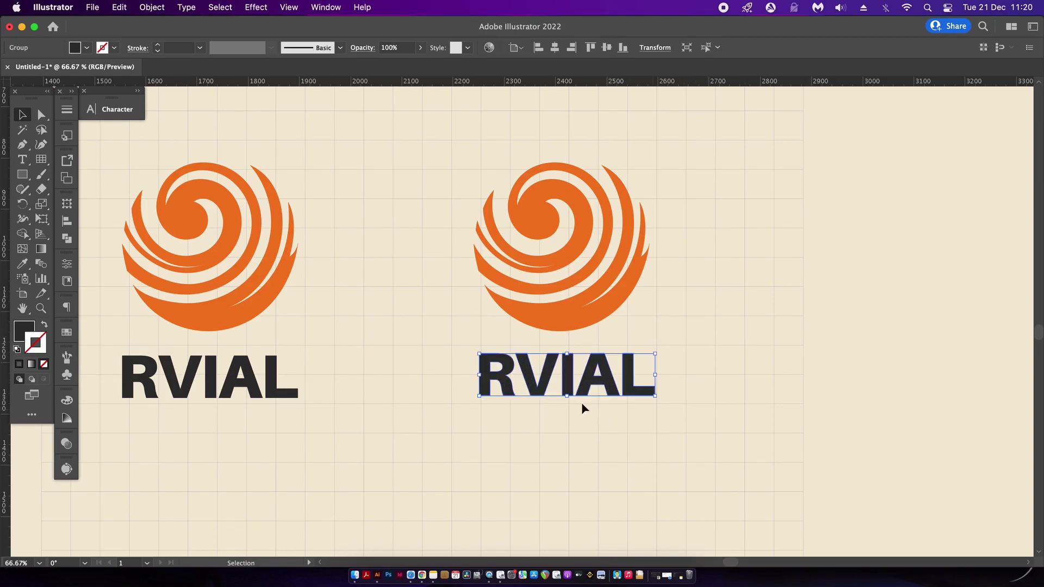
pyautogui.click(151, 7)
pyautogui.moveTo(166, 27)
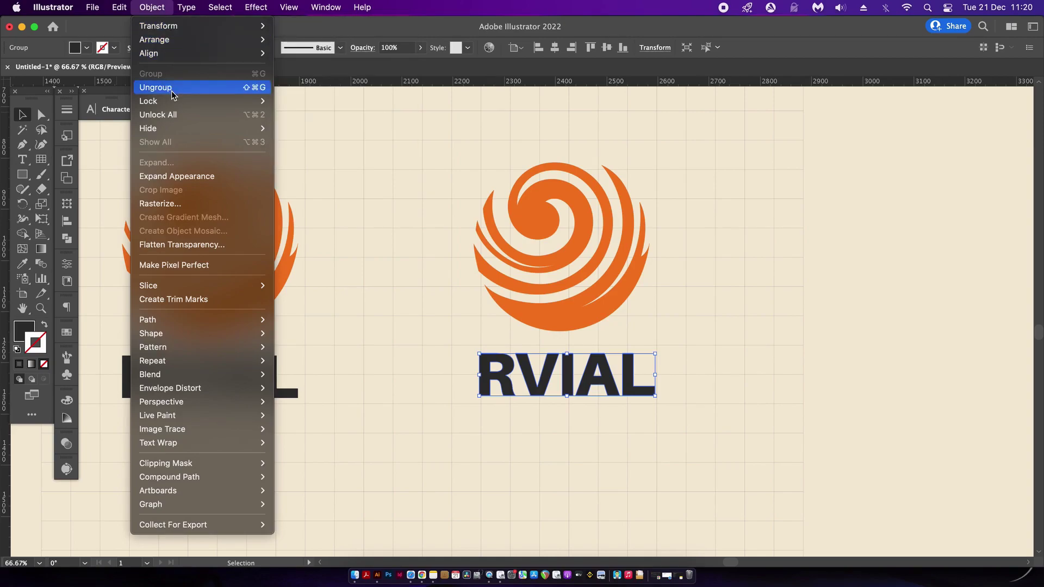
pyautogui.click(157, 87)
pyautogui.click(719, 321)
# Step: Nudge individual letters of the right-hand RVIAL slightly to the right to widen the gaps between them
pyautogui.scroll(1, 674, 397)
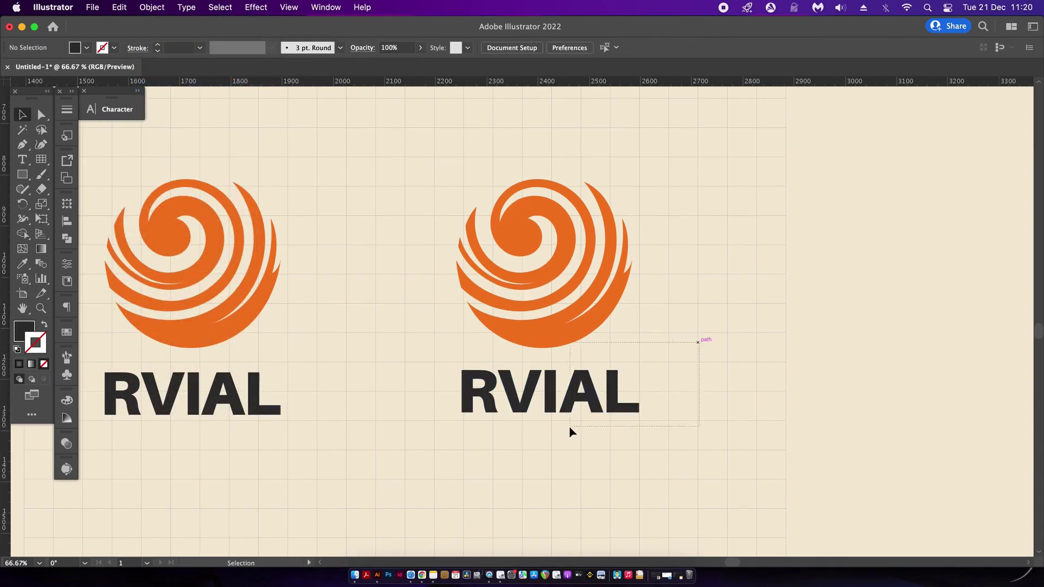
pyautogui.moveTo(673, 374); pyautogui.dragTo(674, 374)
pyautogui.press('Right')
pyautogui.click(727, 413)
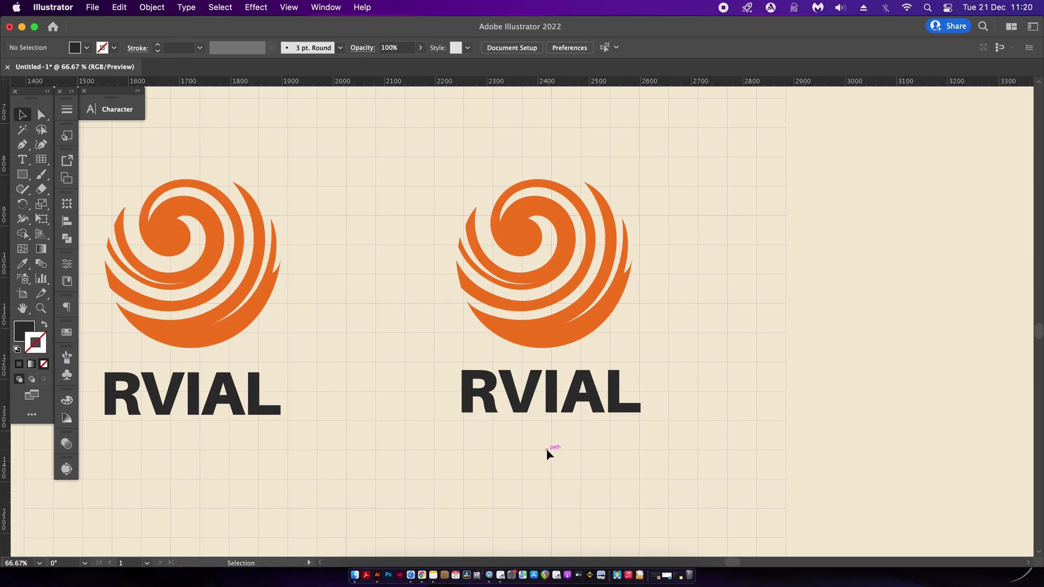
pyautogui.moveTo(541, 452); pyautogui.dragTo(522, 426)
pyautogui.press('Right')
pyautogui.click(724, 385)
# Step: Nudge the end letters of the right-hand RVIAL to the left in small increments to tighten their spacing
pyautogui.press('super+minus')
pyautogui.scroll(-1, 720, 387)
pyautogui.scroll(2, 719, 386)
pyautogui.press('Left')
pyautogui.press('Left')
pyautogui.click(727, 380)
pyautogui.moveTo(682, 362); pyautogui.dragTo(578, 413)
pyautogui.press('Left')
pyautogui.press('Left')
pyautogui.click(669, 391)
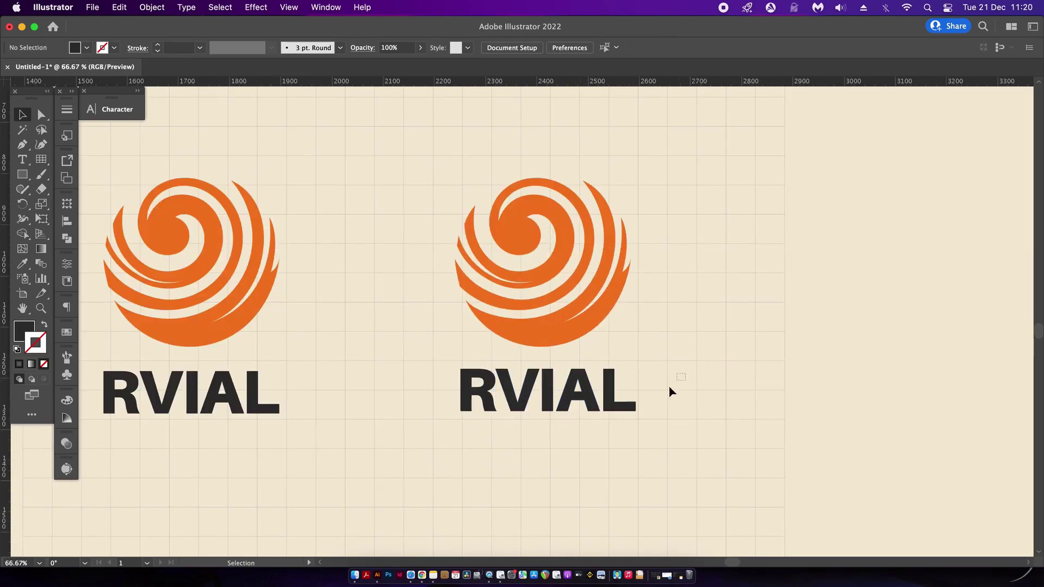
# Step: Nudge the final L of the right-hand RVIAL two small increments to the left
pyautogui.click(618, 403)
pyautogui.press('Left')
pyautogui.press('Left')
pyautogui.click(671, 422)
pyautogui.click(619, 403)
pyautogui.click(683, 418)
pyautogui.press('super+minus')
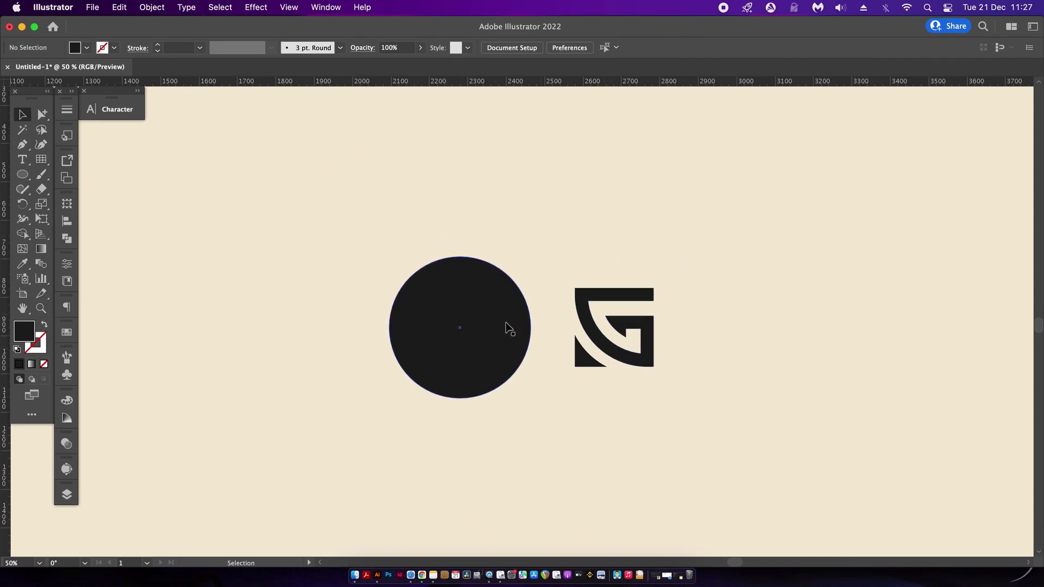
# Step: Centre the G mark on the black circle and try cutting its shape out of the circle with Pathfinder
pyautogui.moveTo(620, 353); pyautogui.dragTo(466, 354)
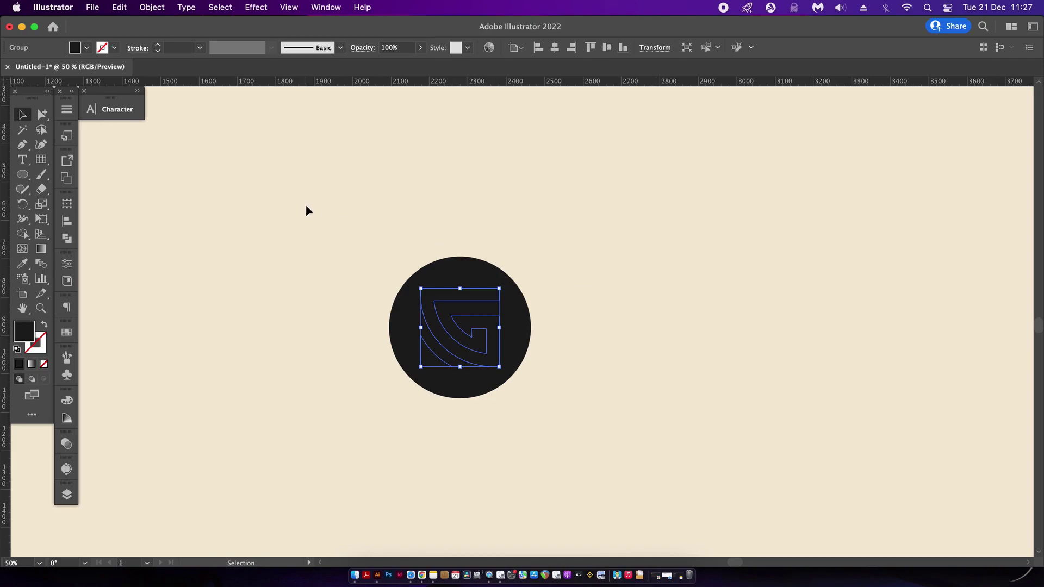
pyautogui.moveTo(277, 226); pyautogui.dragTo(627, 417)
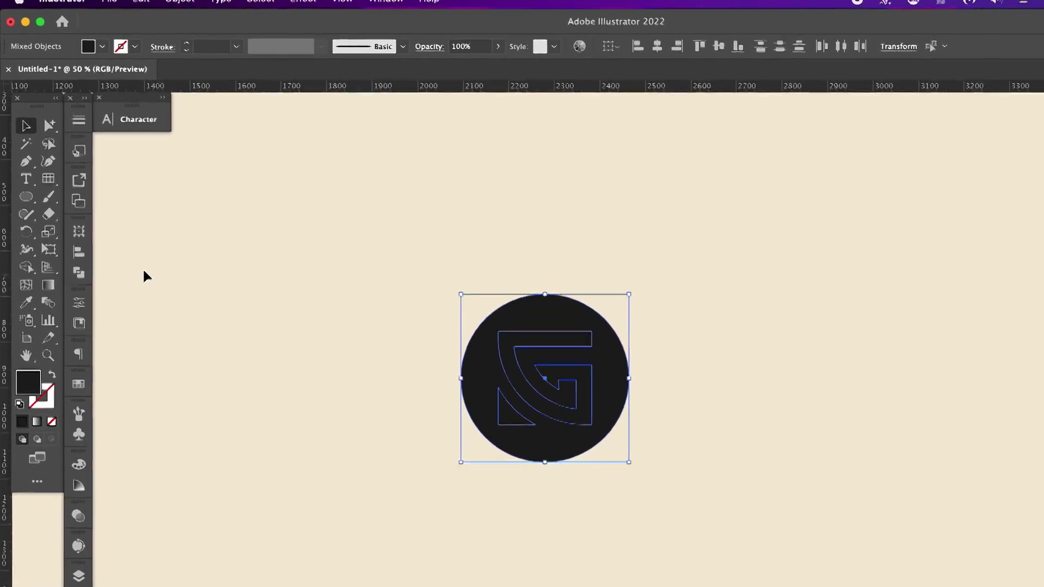
pyautogui.click(93, 313)
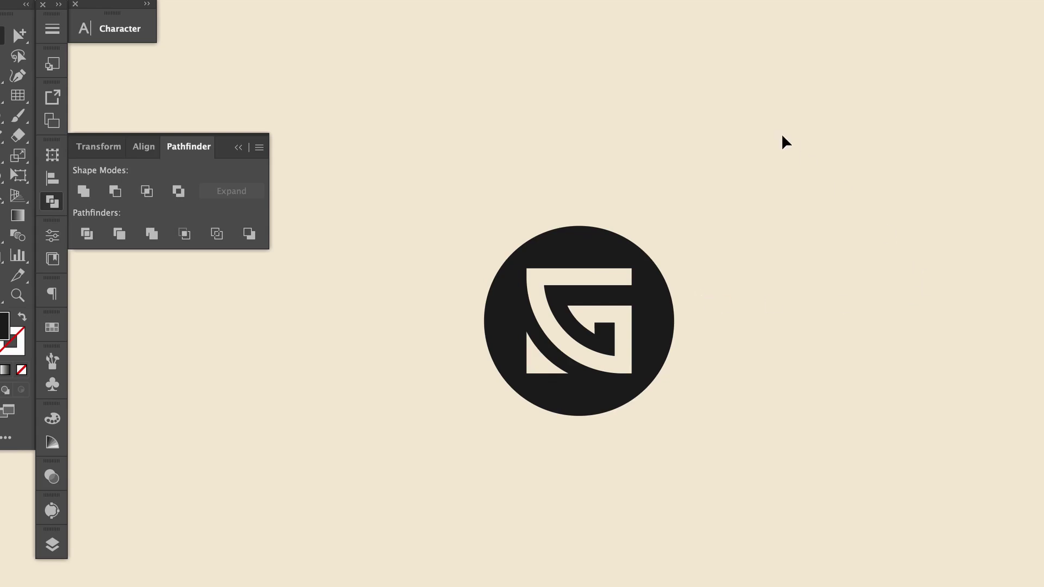
# Step: Undo the Pathfinder cut-out and the move that placed the G mark on the circle
pyautogui.click(639, 253)
pyautogui.press('super+z')
pyautogui.click(639, 193)
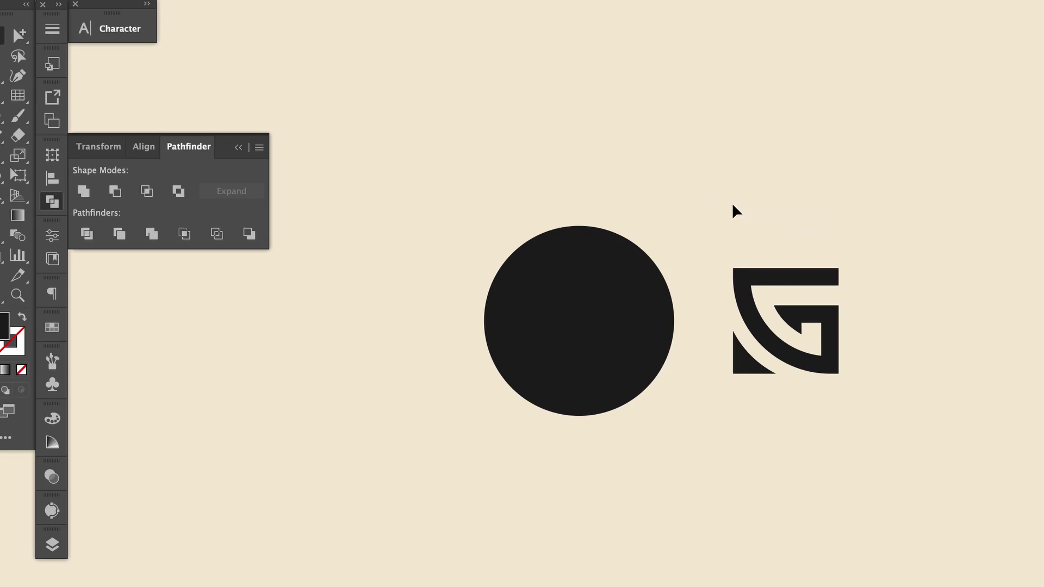
# Step: Recolour the G mark with the cream sampled from the background using the Eyedropper
pyautogui.moveTo(731, 204); pyautogui.dragTo(869, 379)
pyautogui.press('i')
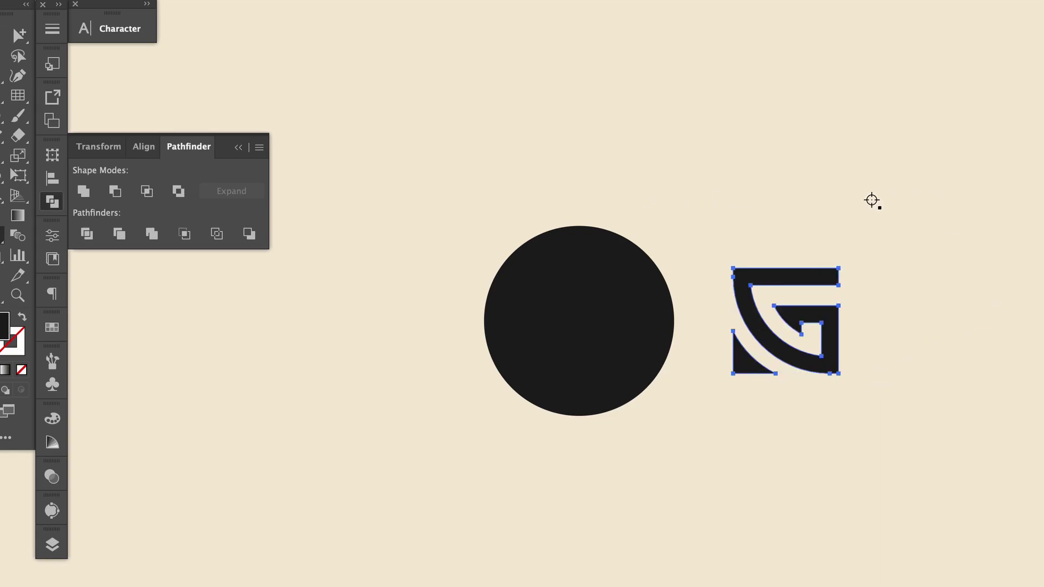
pyautogui.click(871, 199)
pyautogui.press('v')
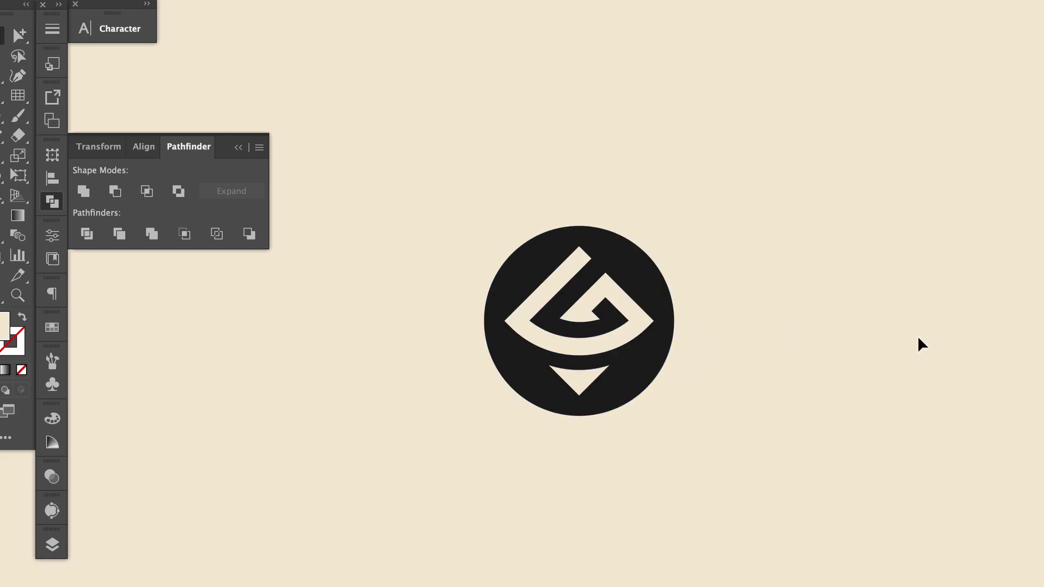
# Step: Undo the G mark's rotation, then try shifting it toward the circle's lower-left edge and undo that move
pyautogui.hotkey('ctrl', 'z')
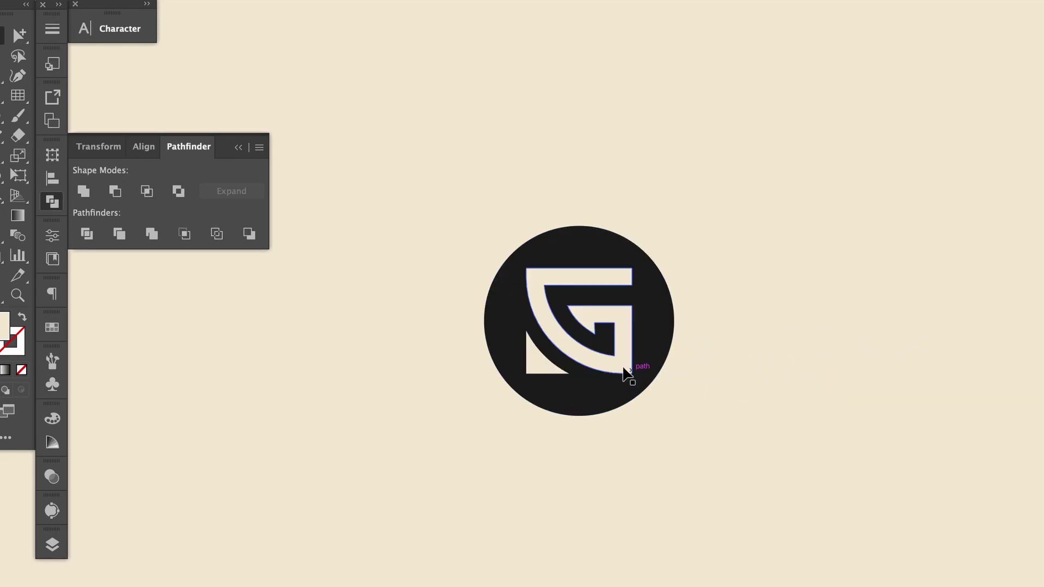
pyautogui.moveTo(623, 369); pyautogui.dragTo(584, 406)
pyautogui.click(936, 424)
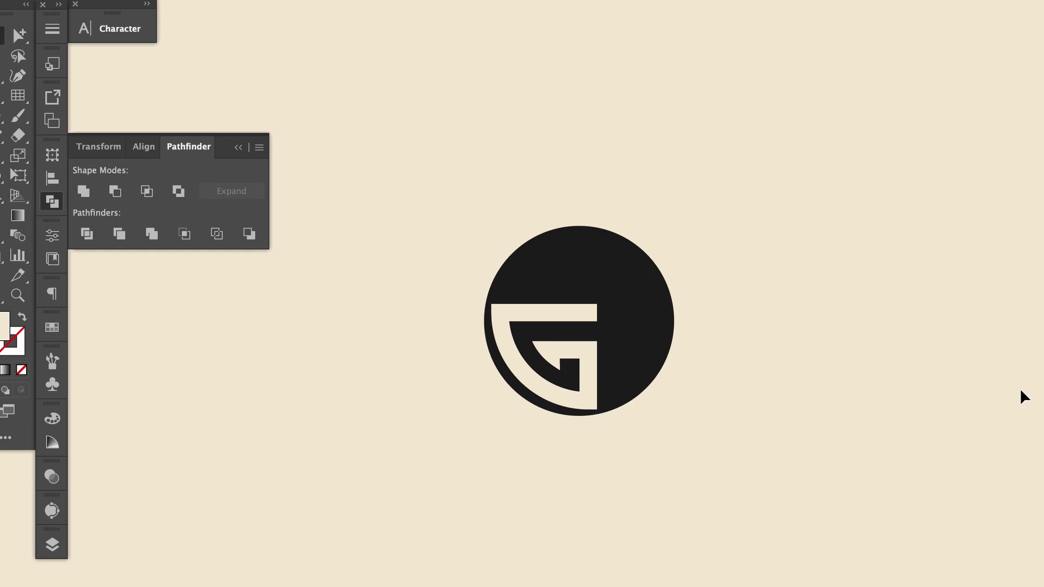
pyautogui.hotkey('ctrl', 'z')
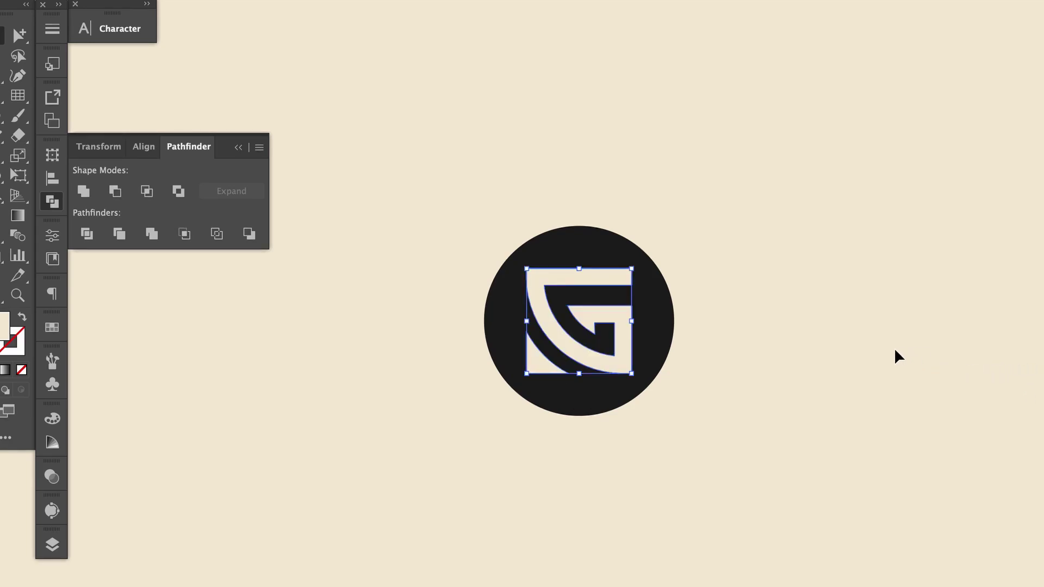
# Step: Select the circle and the G mark together and cut the G's shape out of the circle
pyautogui.click(779, 244)
pyautogui.hotkey('ctrl', 'a')
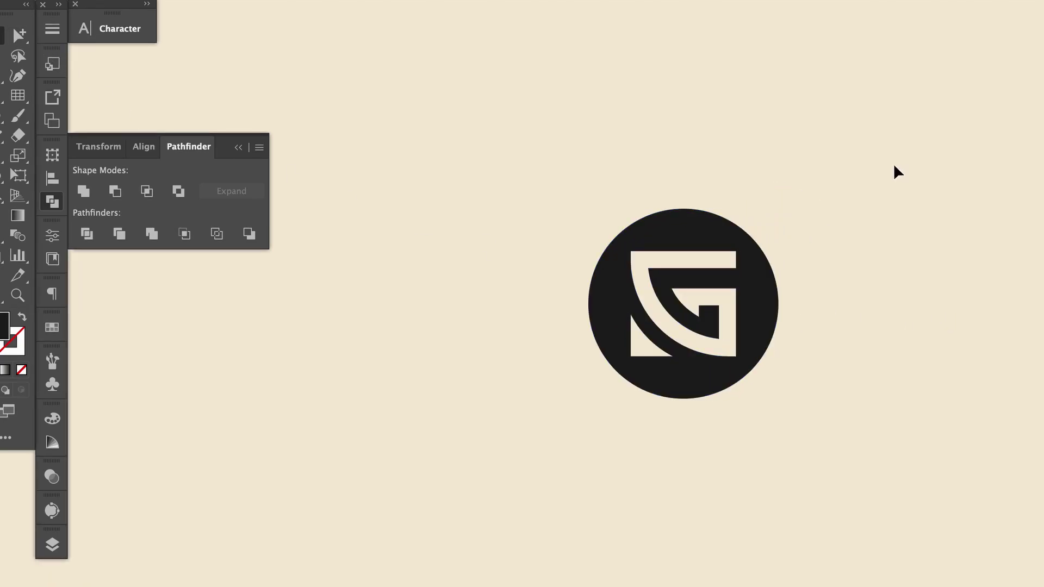
# Step: Select only the G cut-out's paths inside the circle and scale them down proportionally about their centre
pyautogui.click(18, 35)
pyautogui.click(662, 346)
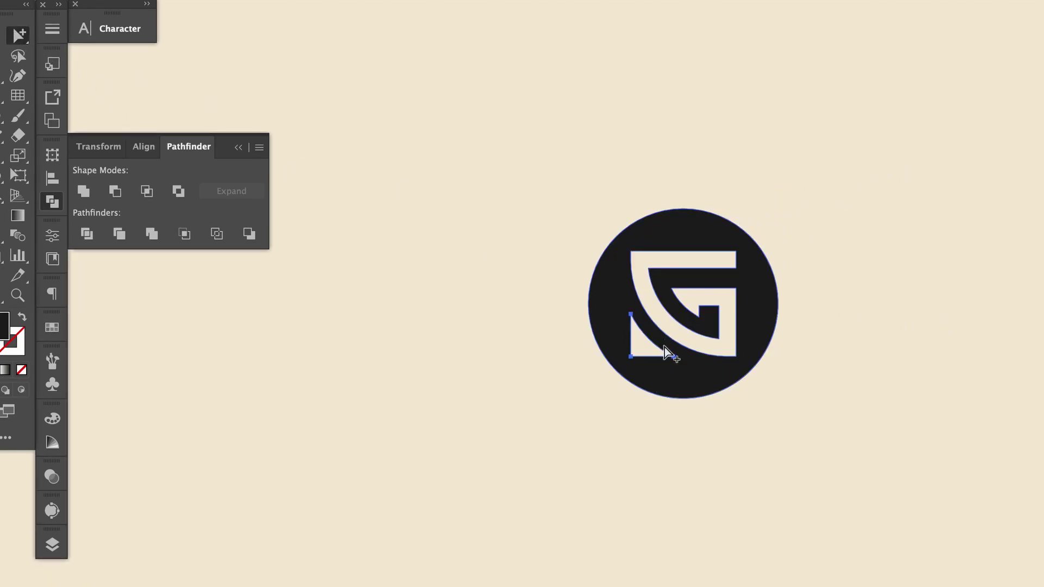
pyautogui.keyDown('shift'); pyautogui.click(694, 349); pyautogui.keyUp('shift')
pyautogui.press('c')
pyautogui.press('v')
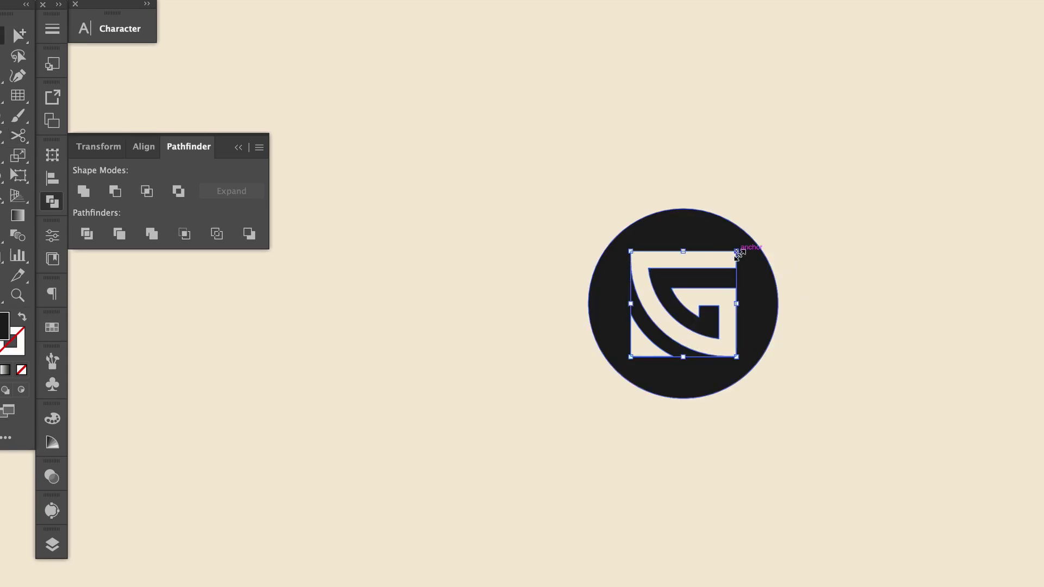
pyautogui.moveTo(736, 252); pyautogui.dragTo(716, 270)
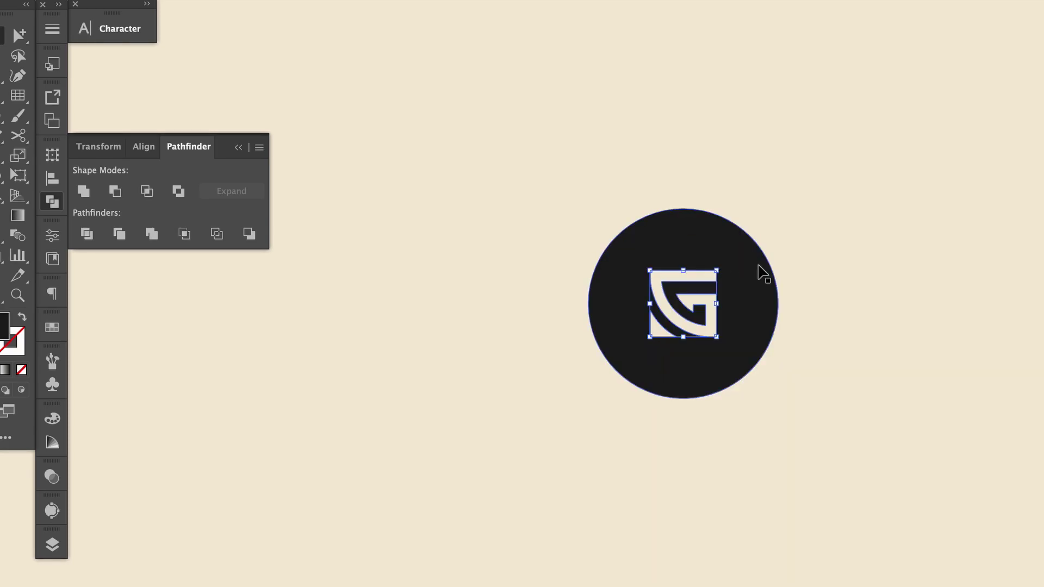
pyautogui.click(892, 266)
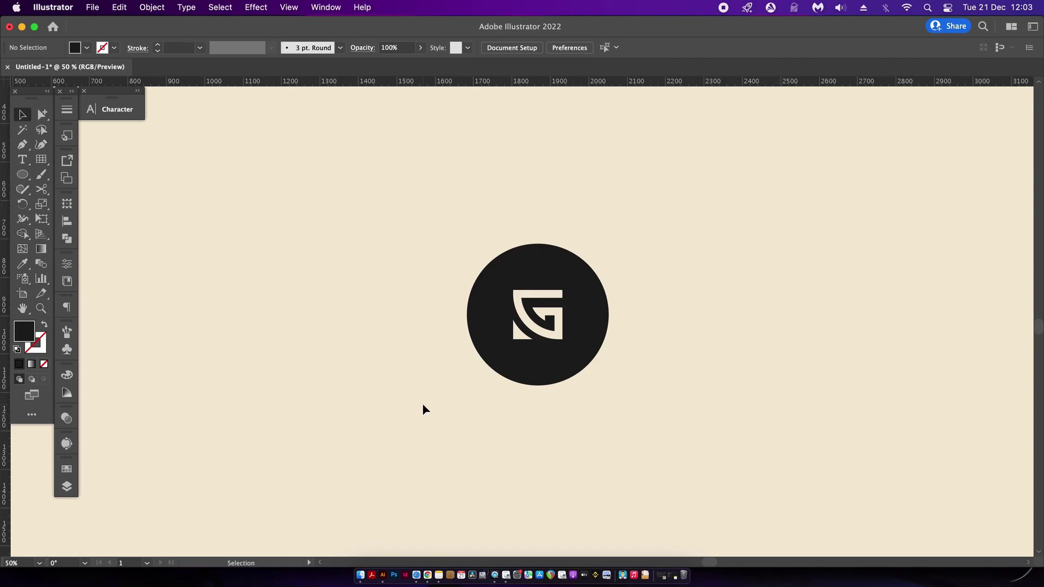
# Step: Float the Swatches panel on the canvas and create a new colour group with a name starting "Satori Br"
pyautogui.click(71, 471)
pyautogui.moveTo(183, 408); pyautogui.dragTo(178, 249)
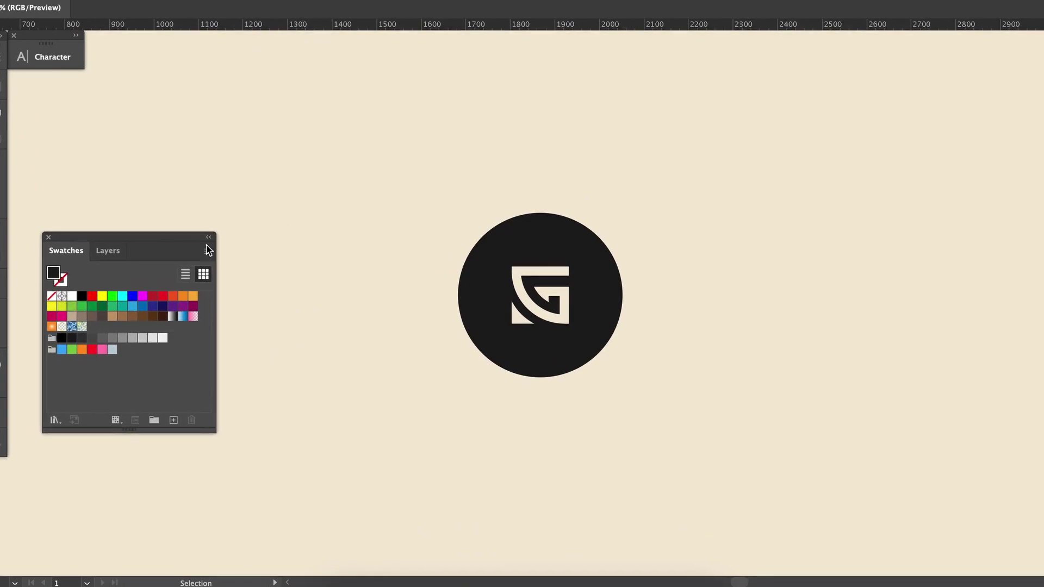
pyautogui.click(207, 252)
pyautogui.click(273, 233)
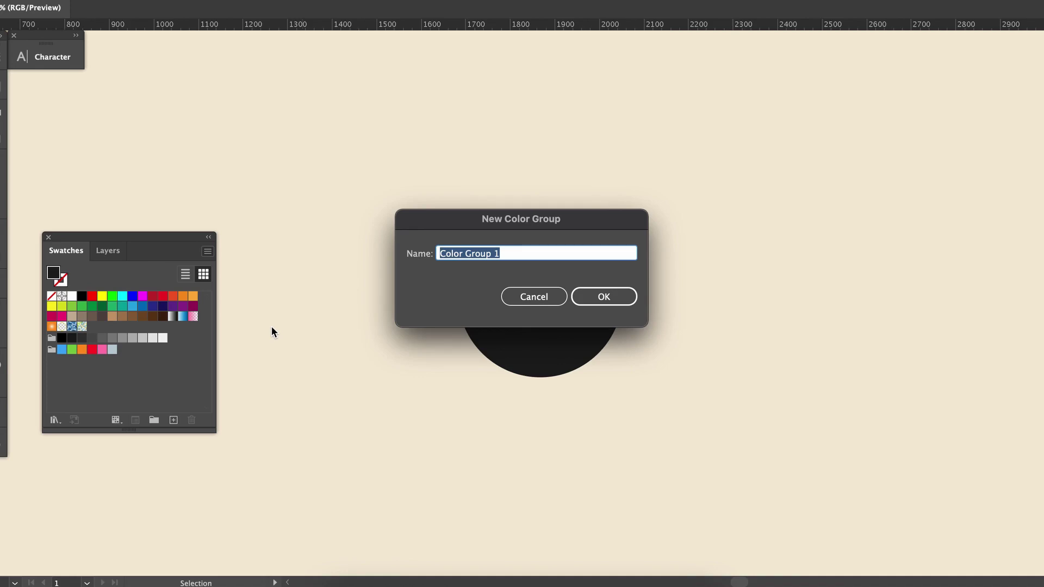
pyautogui.write('Satori Brand')
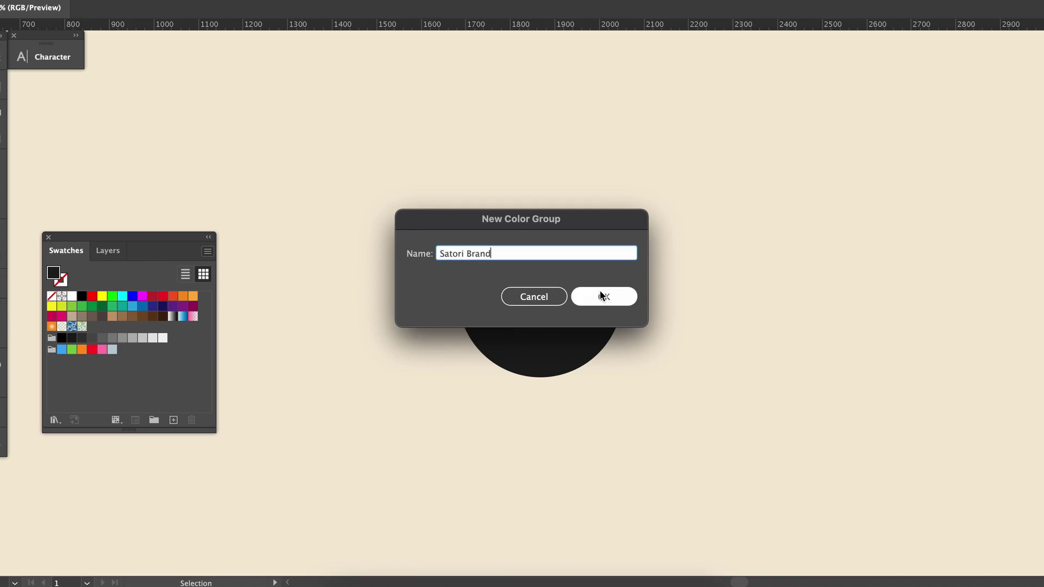
pyautogui.click(600, 292)
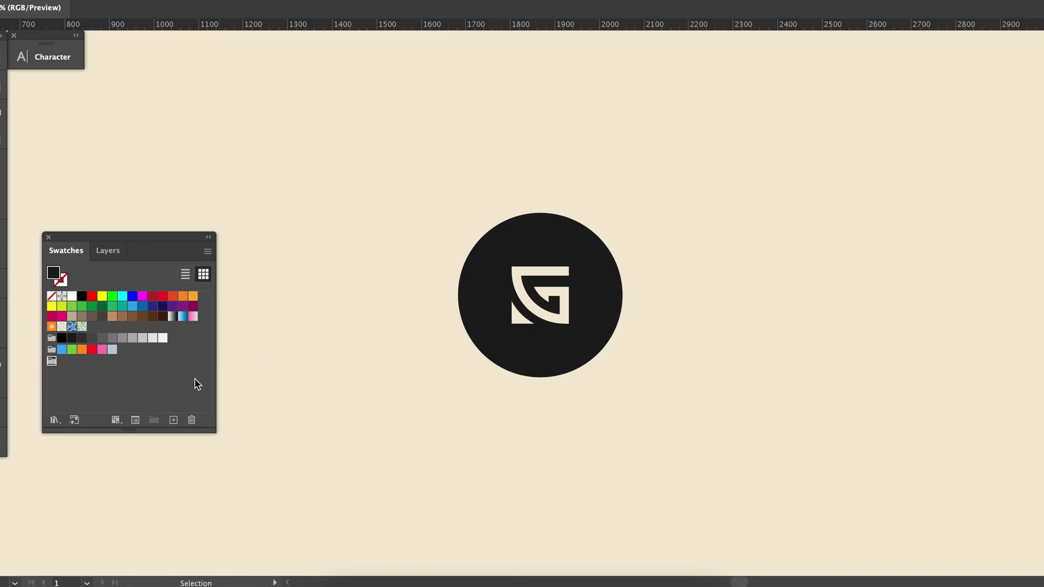
# Step: Open the PANTONE+ Solid Uncoated colour book and place it beside the floating Swatches panel
pyautogui.click(208, 251)
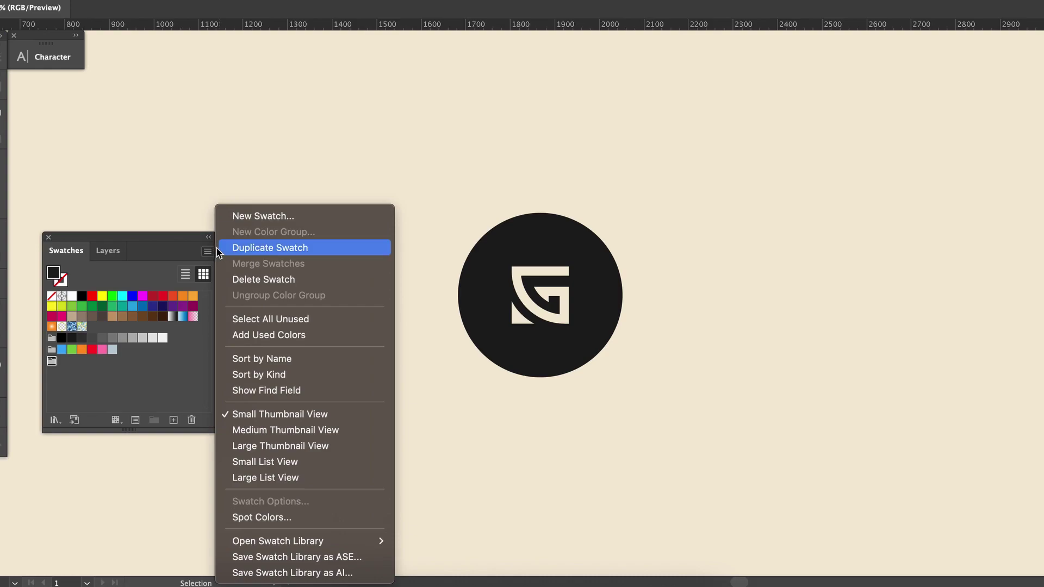
pyautogui.moveTo(321, 545)
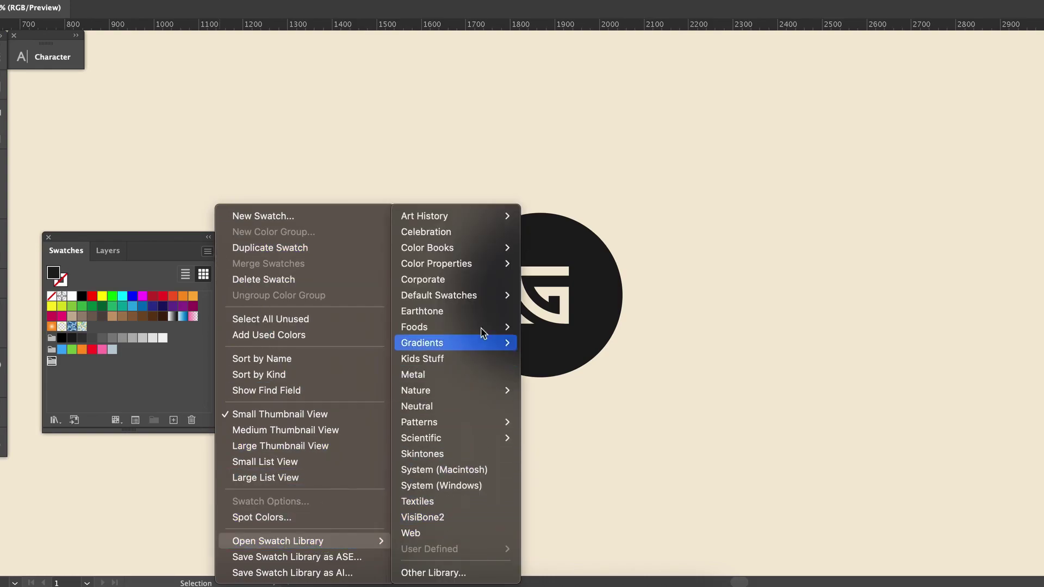
pyautogui.moveTo(485, 251)
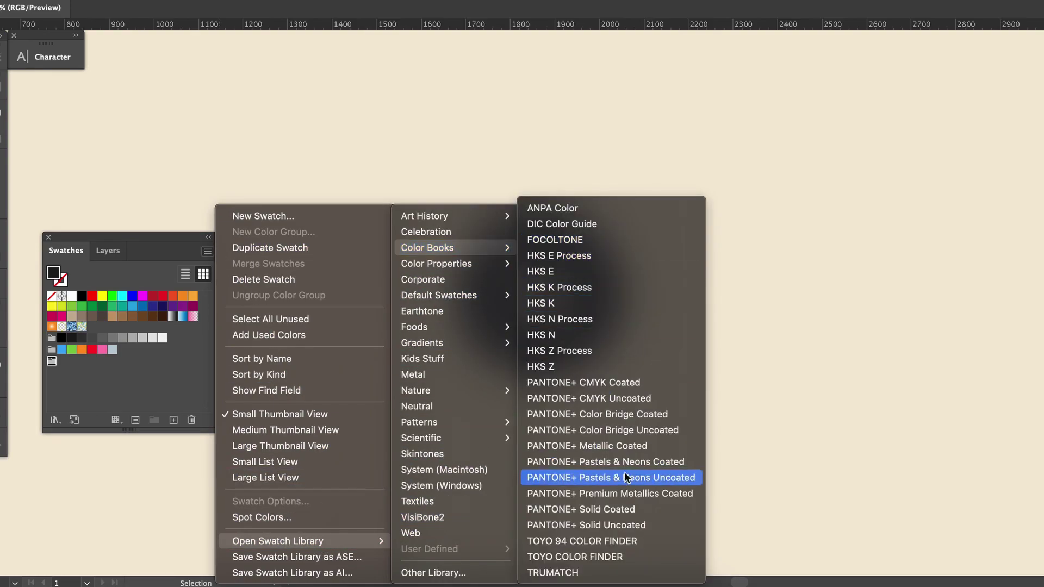
pyautogui.click(641, 527)
pyautogui.moveTo(418, 111); pyautogui.dragTo(381, 110)
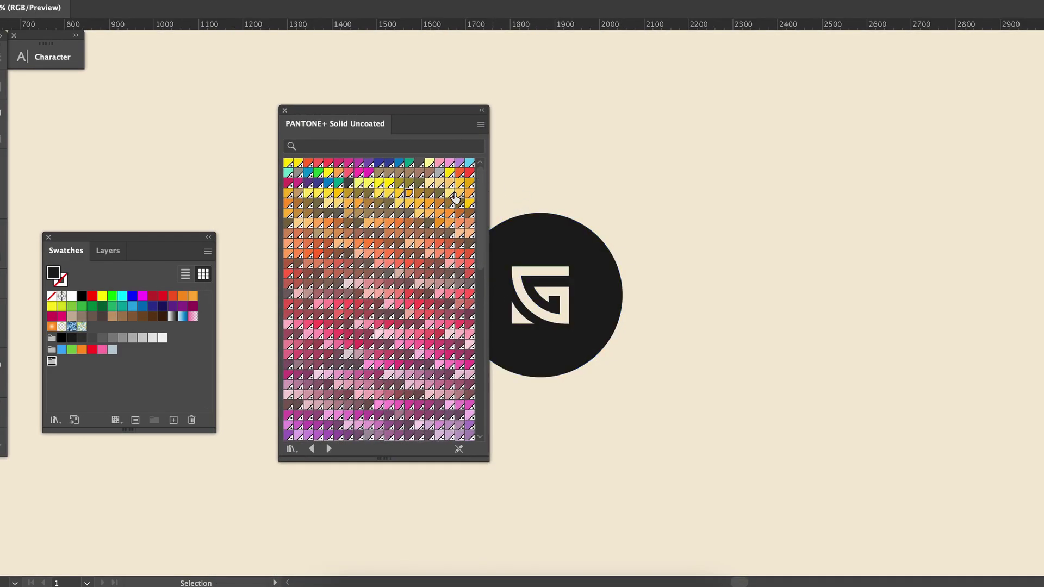
# Step: Add a yellow-orange and a black PANTONE+ Solid Uncoated swatch to the new colour group and close the colour book
pyautogui.moveTo(459, 183); pyautogui.dragTo(64, 367)
pyautogui.moveTo(349, 183); pyautogui.dragTo(74, 362)
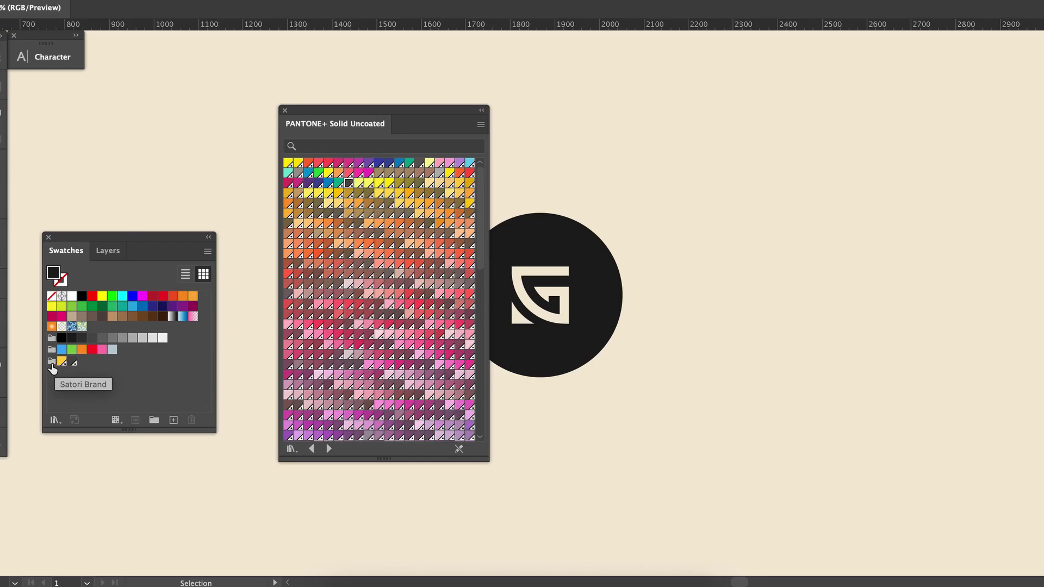
pyautogui.click(283, 111)
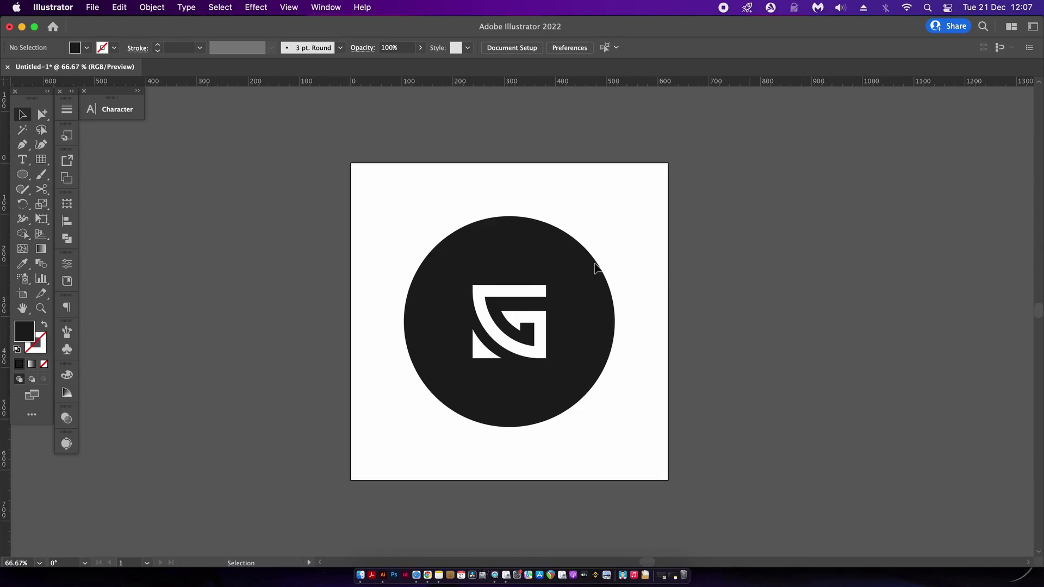
# Step: Export the circular G logo artboard with Save for Web as a 620 × 620 px PNG-24 without transparency
pyautogui.click(120, 7)
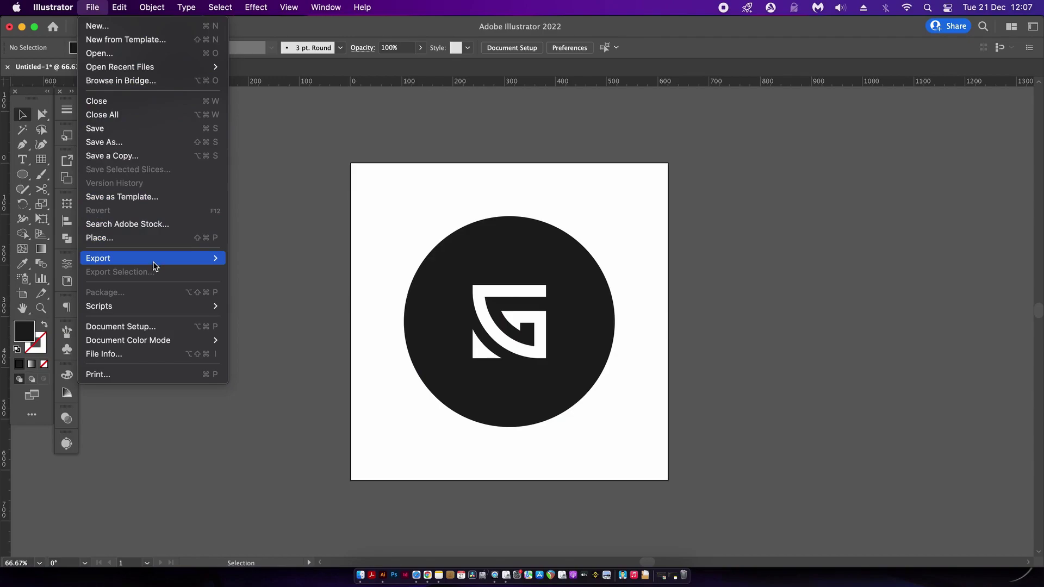
pyautogui.moveTo(155, 265)
pyautogui.click(278, 284)
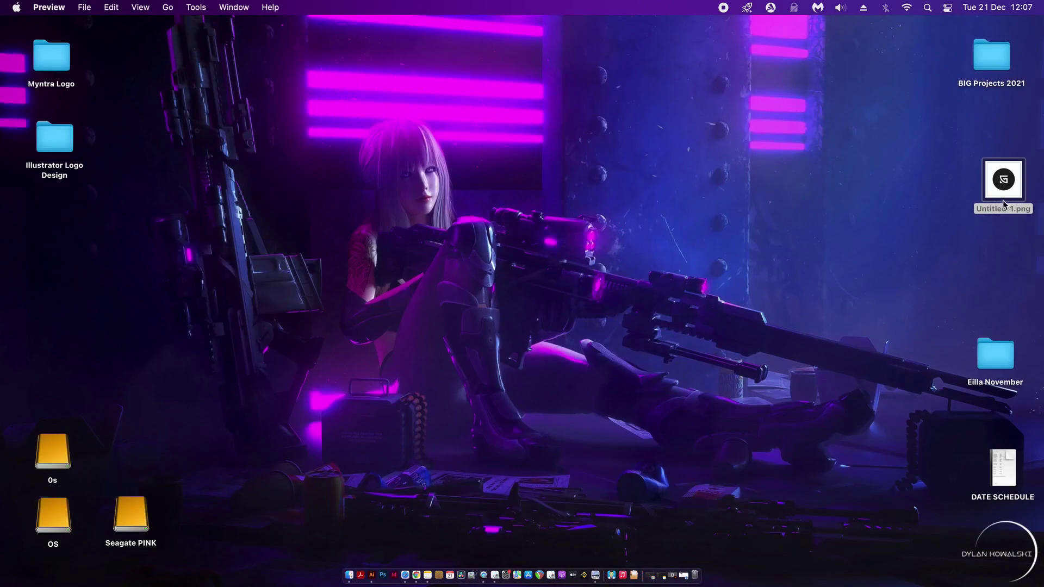
# Step: View the exported Untitled-1.png from the desktop in an enlarged Preview window and in Firefox, declining to make Firefox the default browser
pyautogui.doubleClick(1003, 185)
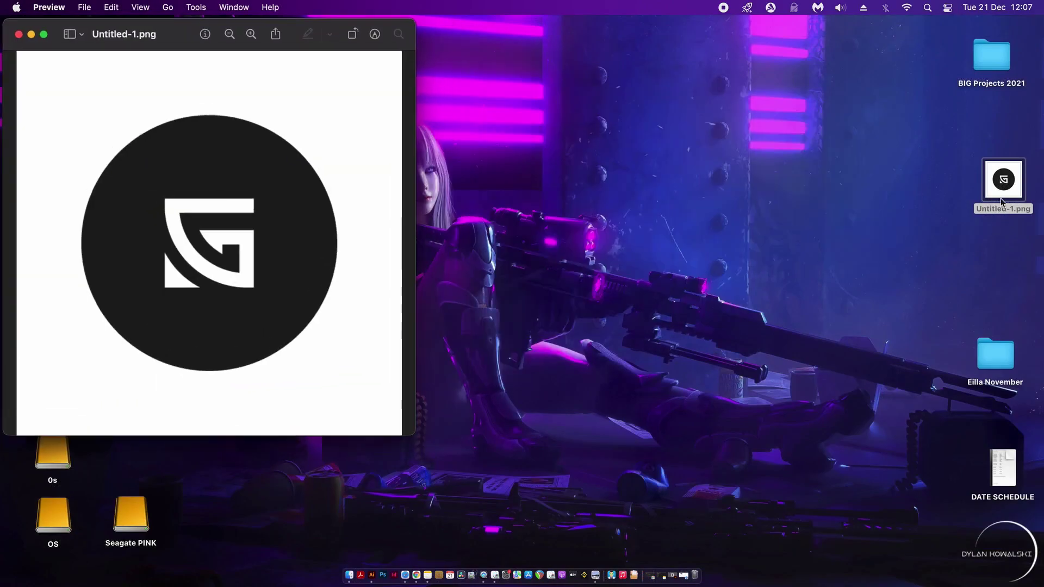
pyautogui.moveTo(202, 34); pyautogui.dragTo(259, 42)
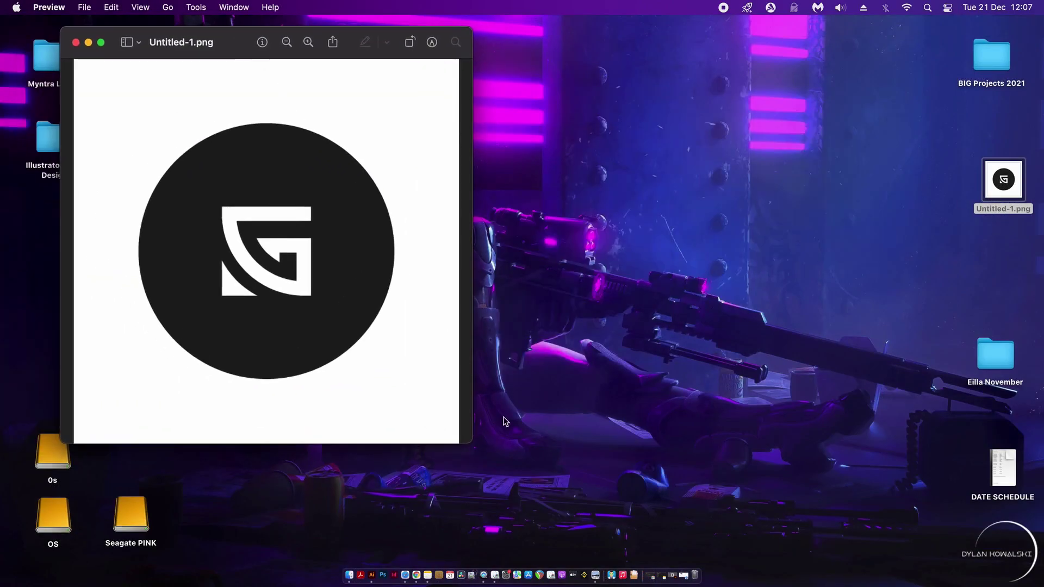
pyautogui.moveTo(468, 446); pyautogui.dragTo(492, 458)
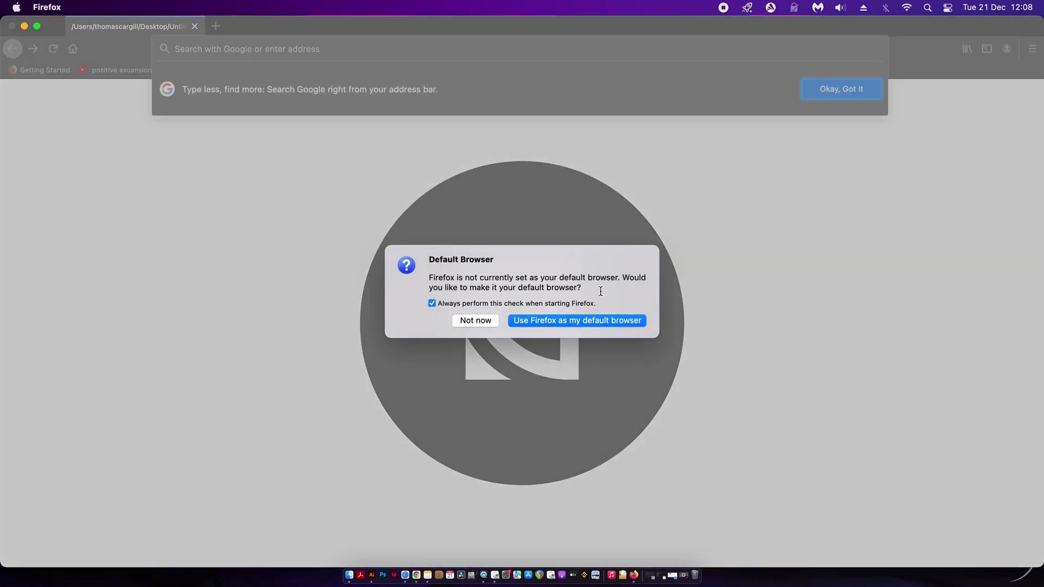
pyautogui.click(494, 320)
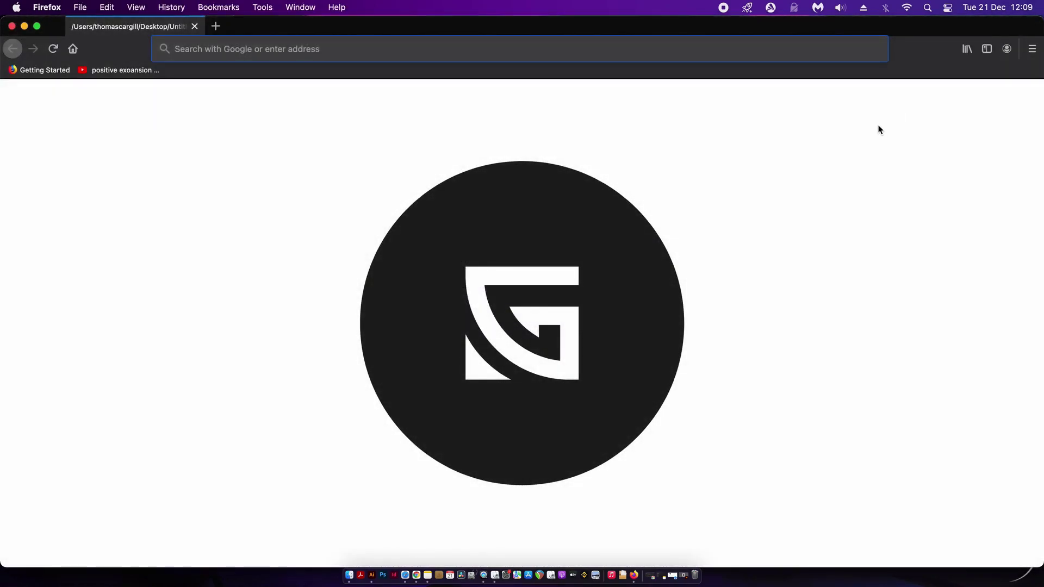